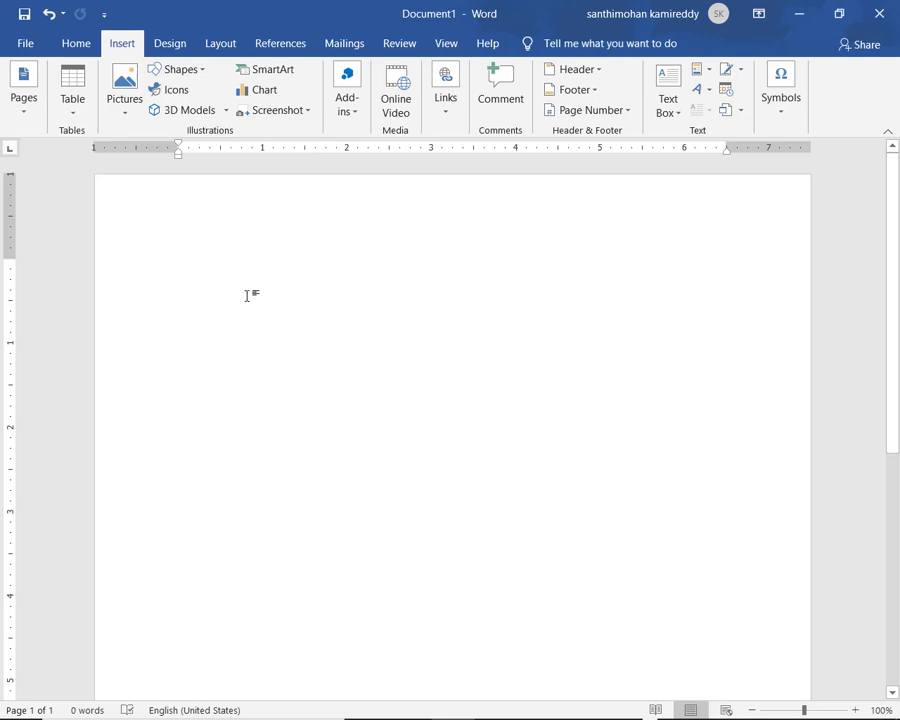
# Step: Open the Insert > Shapes gallery to pick the Elbow Arrow Connector
pyautogui.click(201, 81)
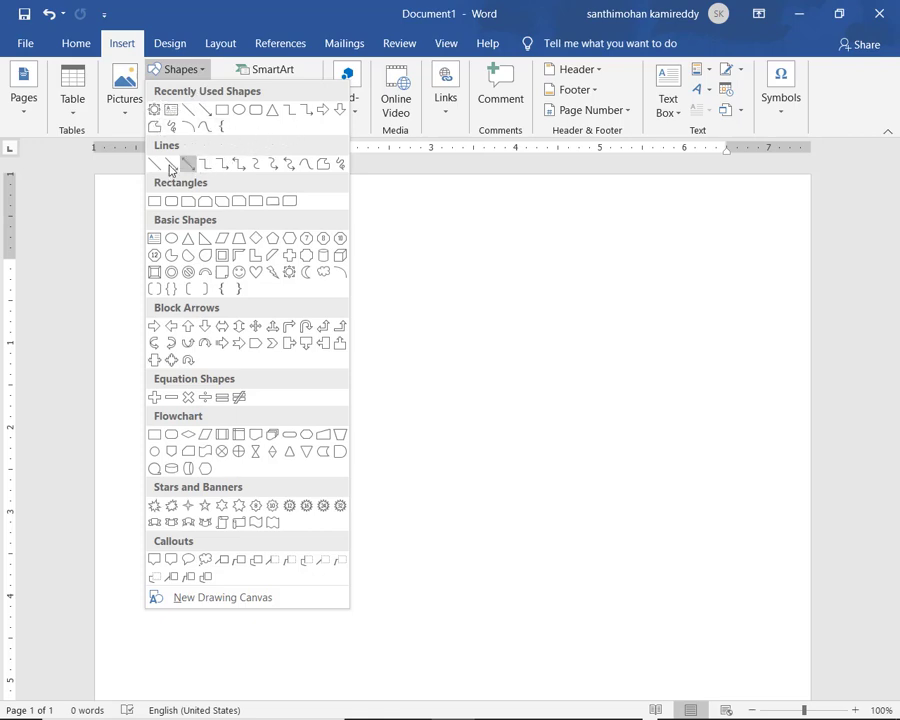
pyautogui.click(239, 170)
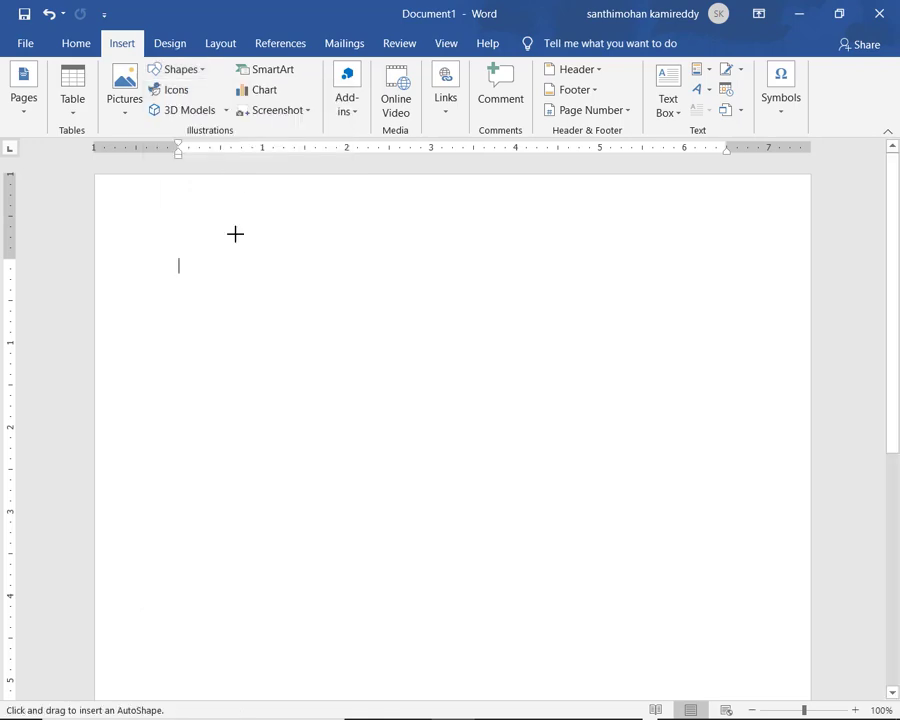
pyautogui.moveTo(236, 301); pyautogui.dragTo(415, 426)
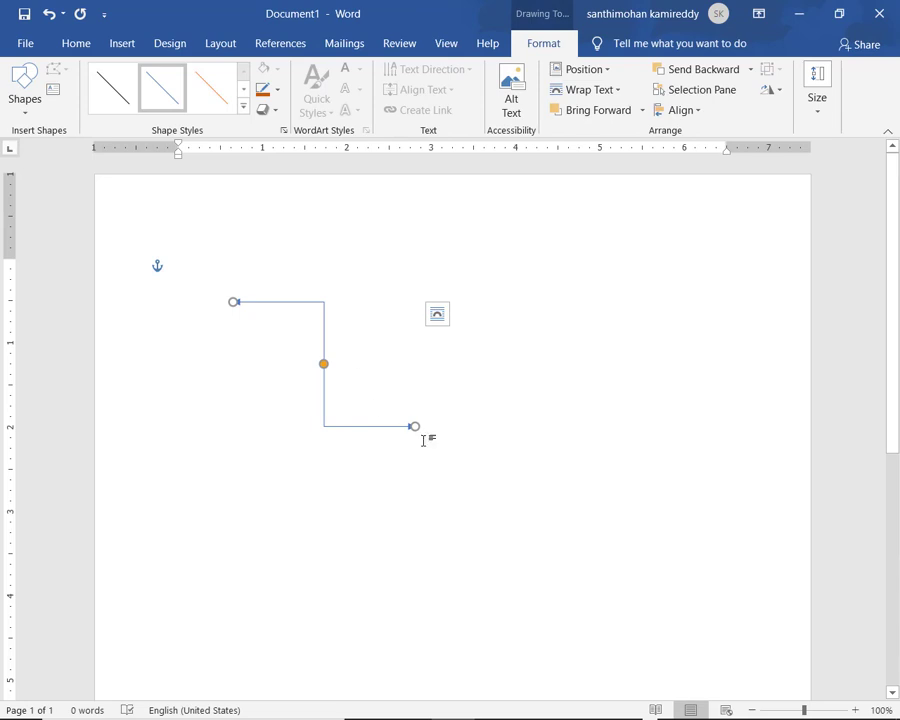
pyautogui.moveTo(415, 426); pyautogui.dragTo(517, 433)
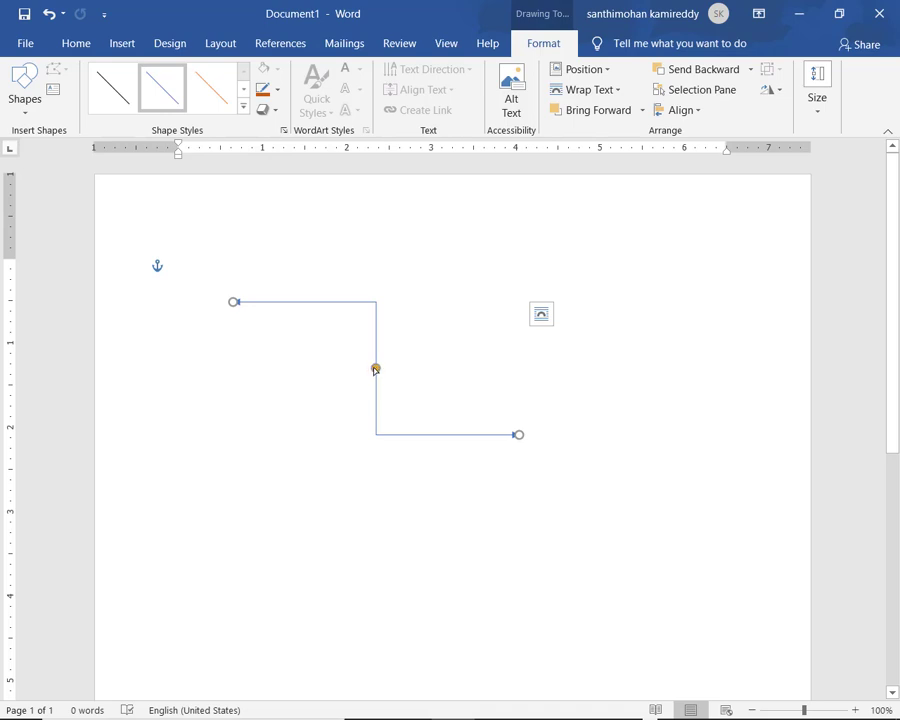
pyautogui.moveTo(366, 370); pyautogui.dragTo(326, 369)
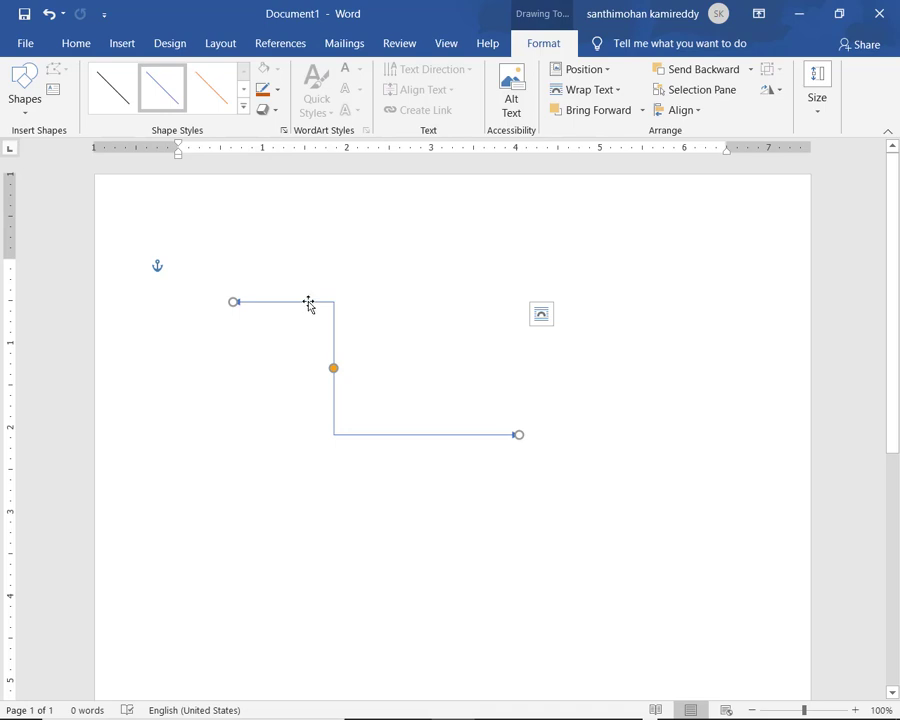
pyautogui.press('Delete')
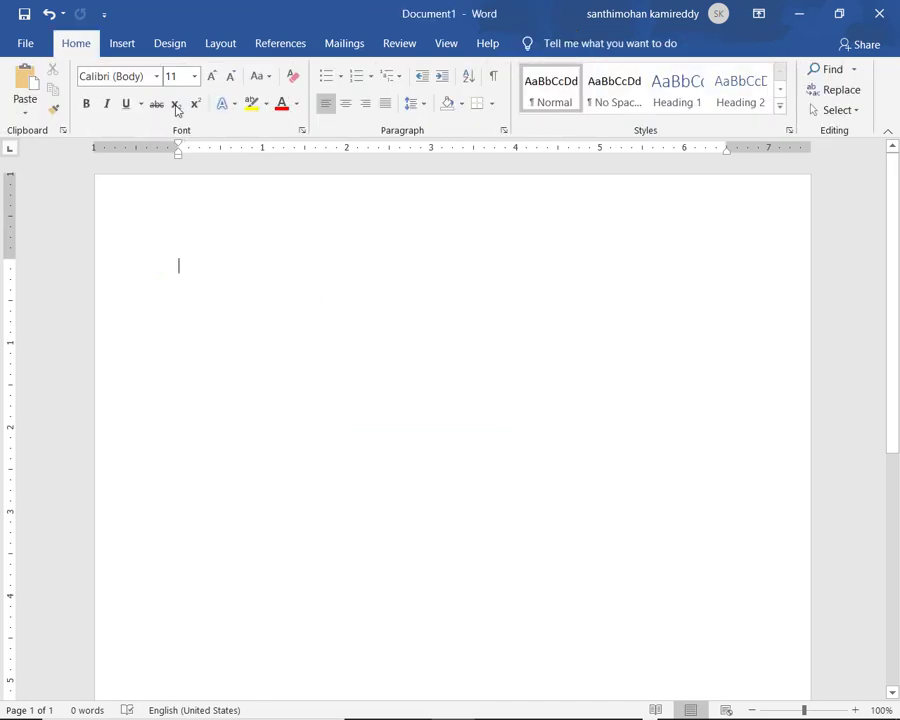
pyautogui.click(122, 45)
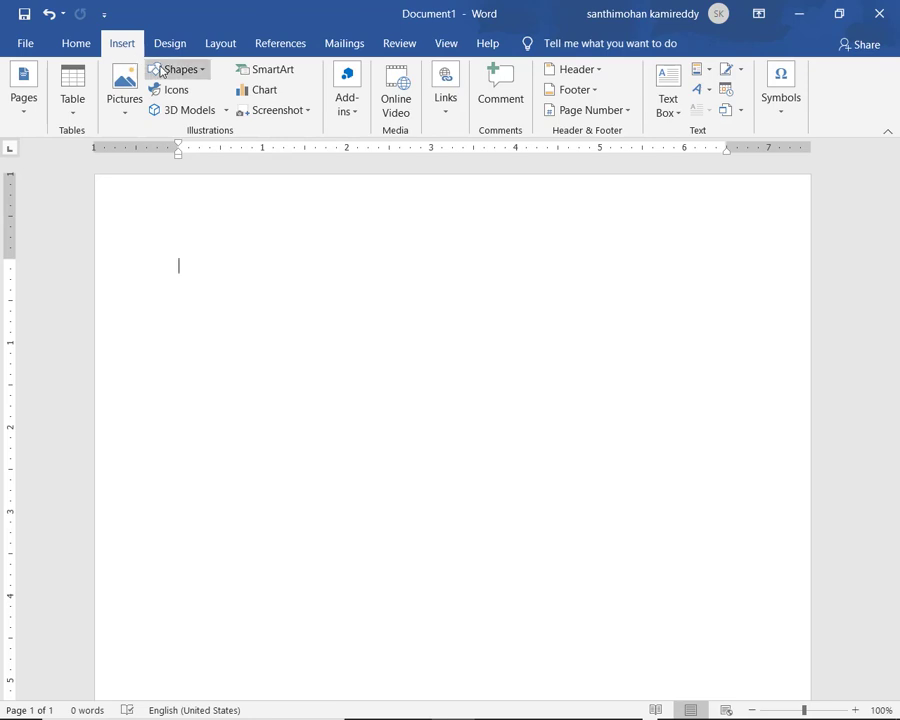
# Step: Draw a Sun shape on the page and enlarge it up and out from both top corners
pyautogui.click(206, 71)
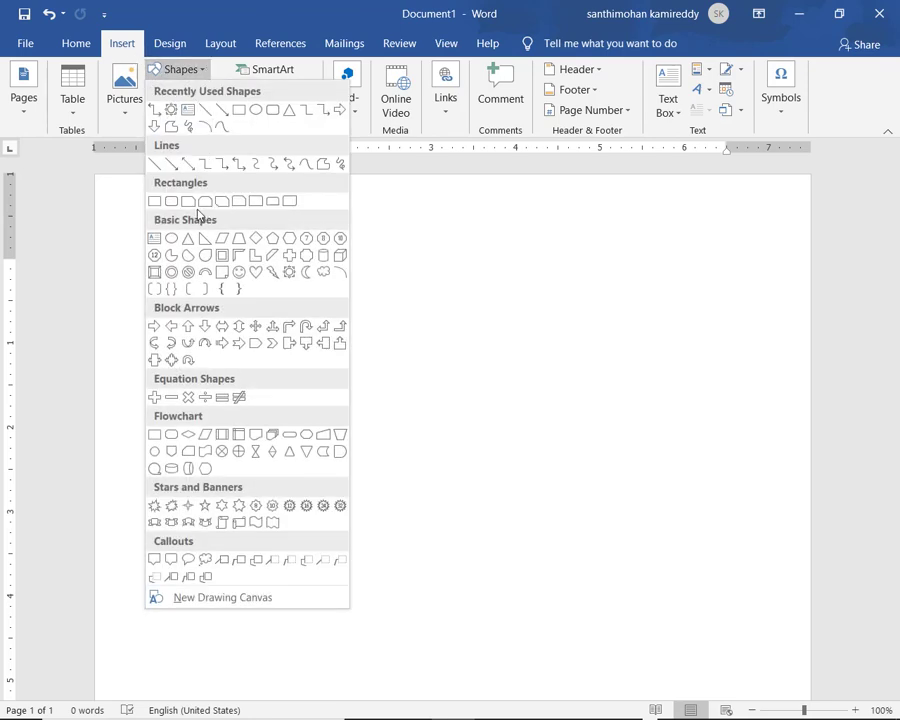
pyautogui.click(288, 274)
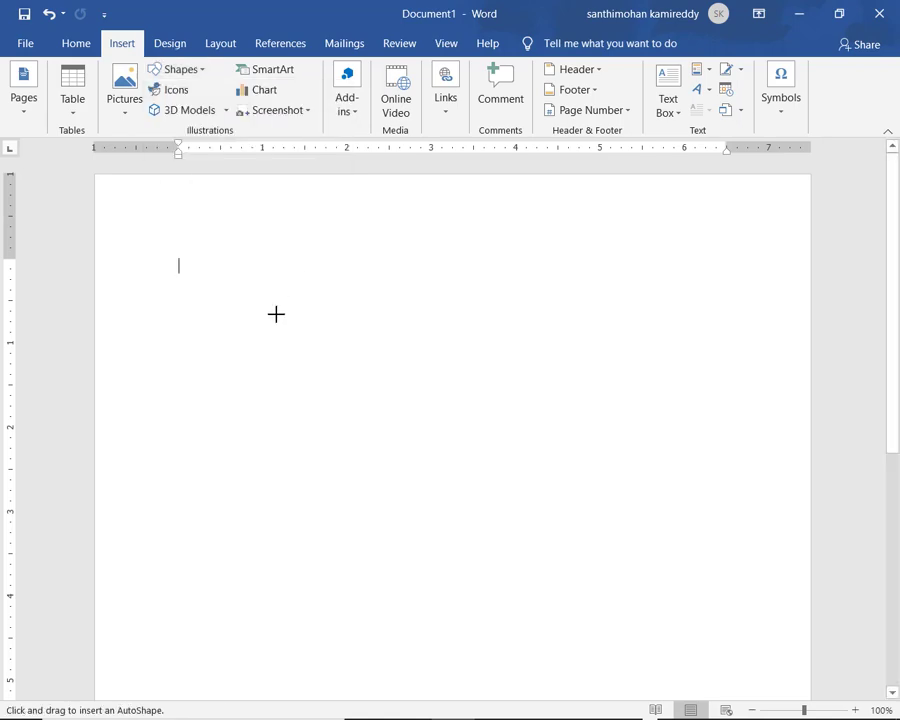
pyautogui.moveTo(245, 302); pyautogui.dragTo(495, 505)
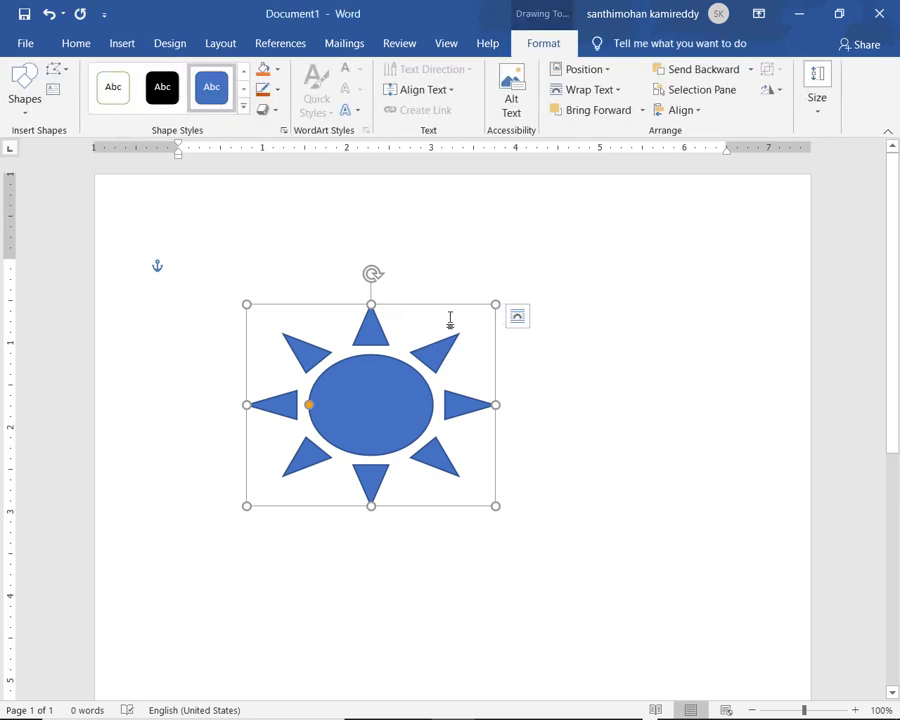
pyautogui.moveTo(495, 305); pyautogui.dragTo(522, 262)
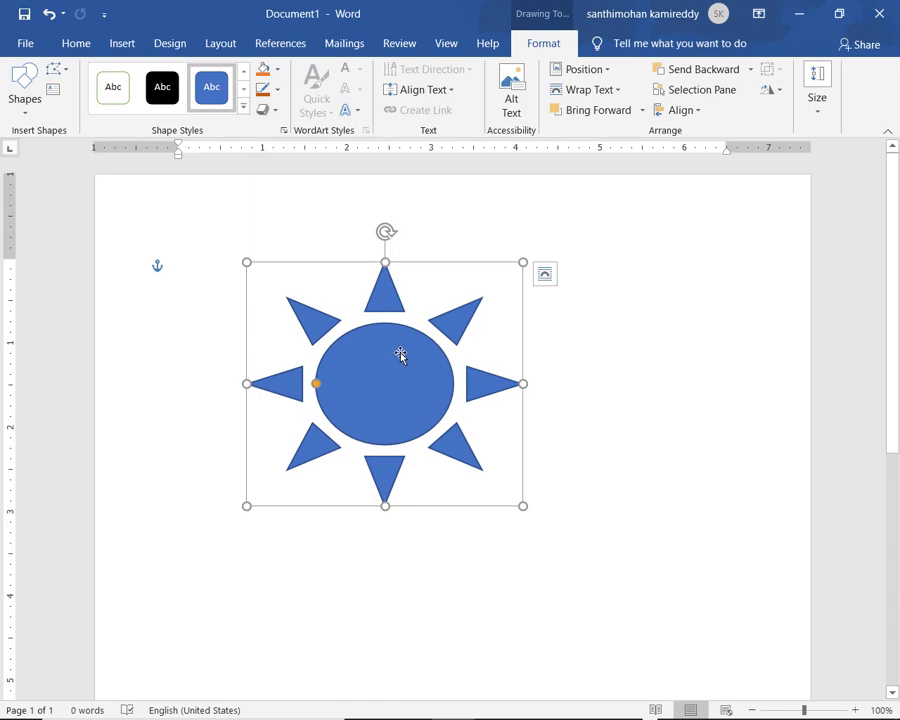
pyautogui.moveTo(245, 261); pyautogui.dragTo(225, 253)
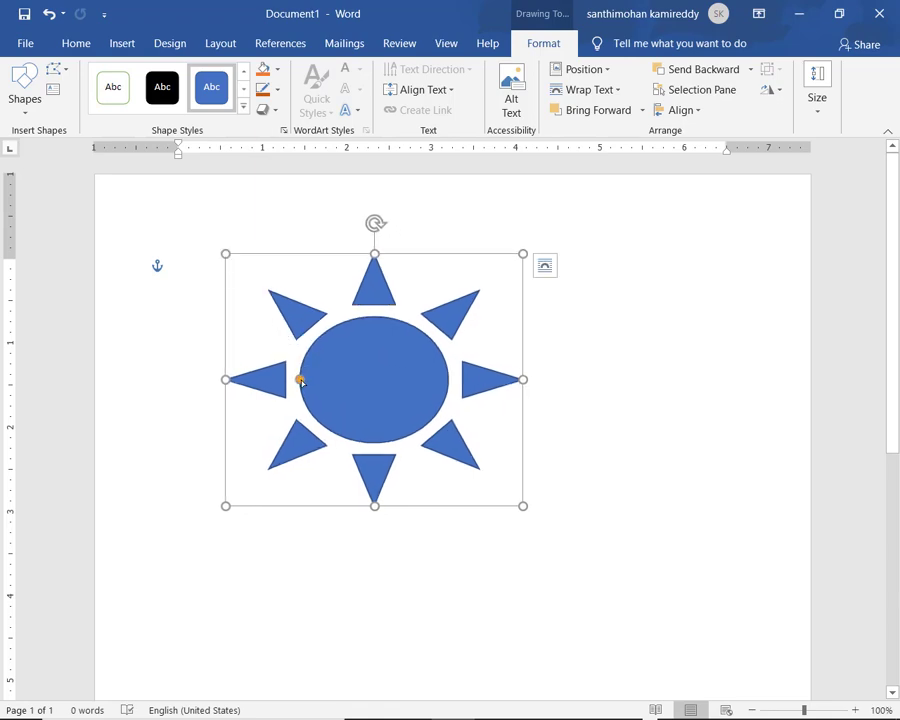
# Step: Adjust the sun's yellow handle so its centre circle is larger and its rays shorter
pyautogui.moveTo(300, 380); pyautogui.dragTo(333, 384)
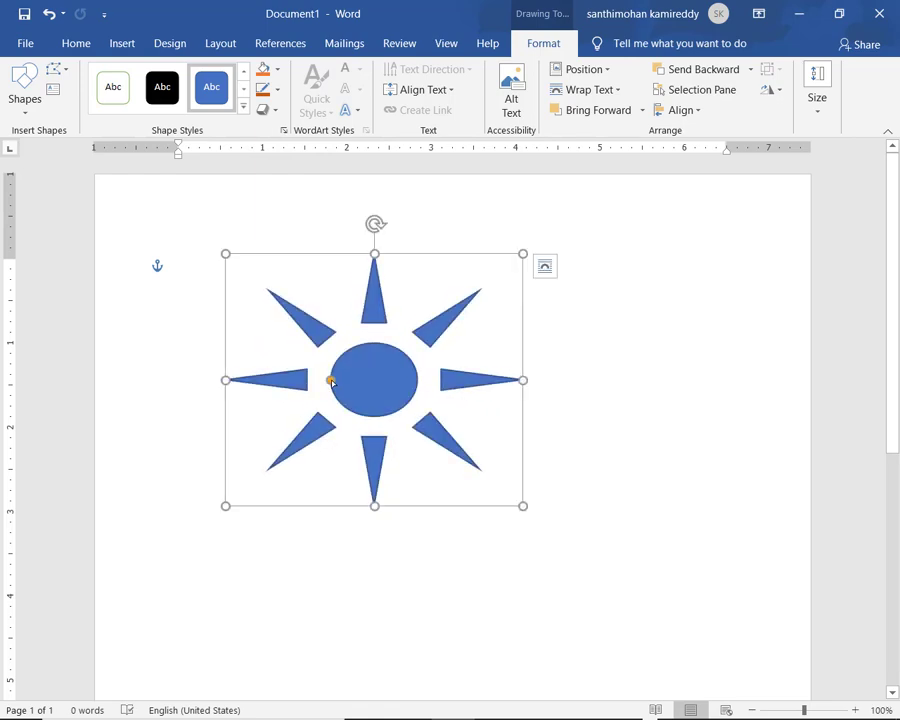
pyautogui.moveTo(331, 381); pyautogui.dragTo(315, 380)
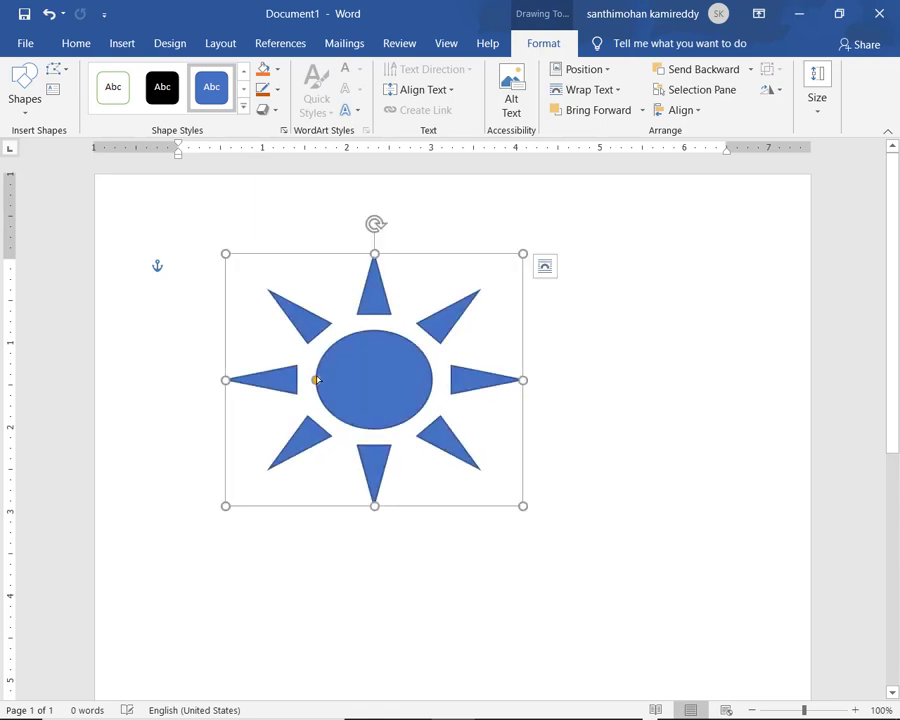
pyautogui.moveTo(315, 380)
pyautogui.mouseDown()
pyautogui.moveTo(367, 388)
pyautogui.moveTo(308, 386)
pyautogui.mouseUp()
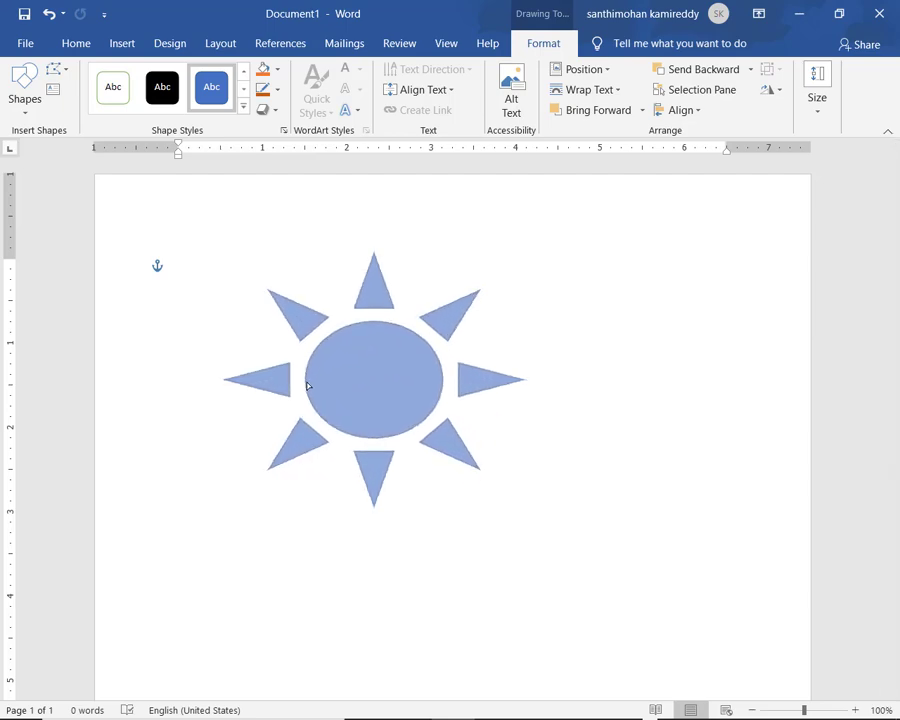
pyautogui.moveTo(308, 386); pyautogui.dragTo(293, 380)
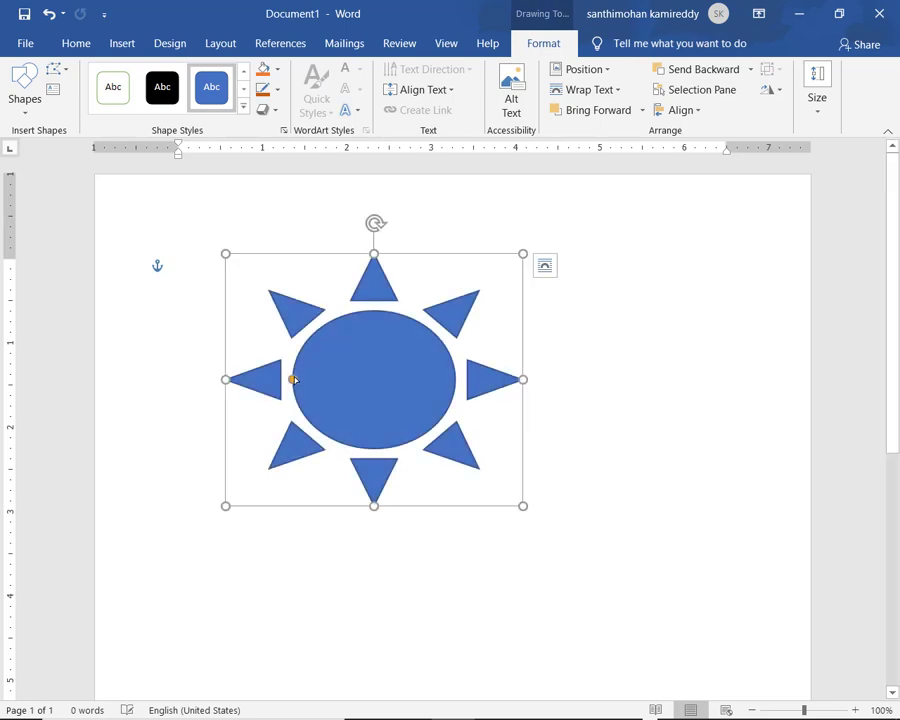
pyautogui.click(123, 47)
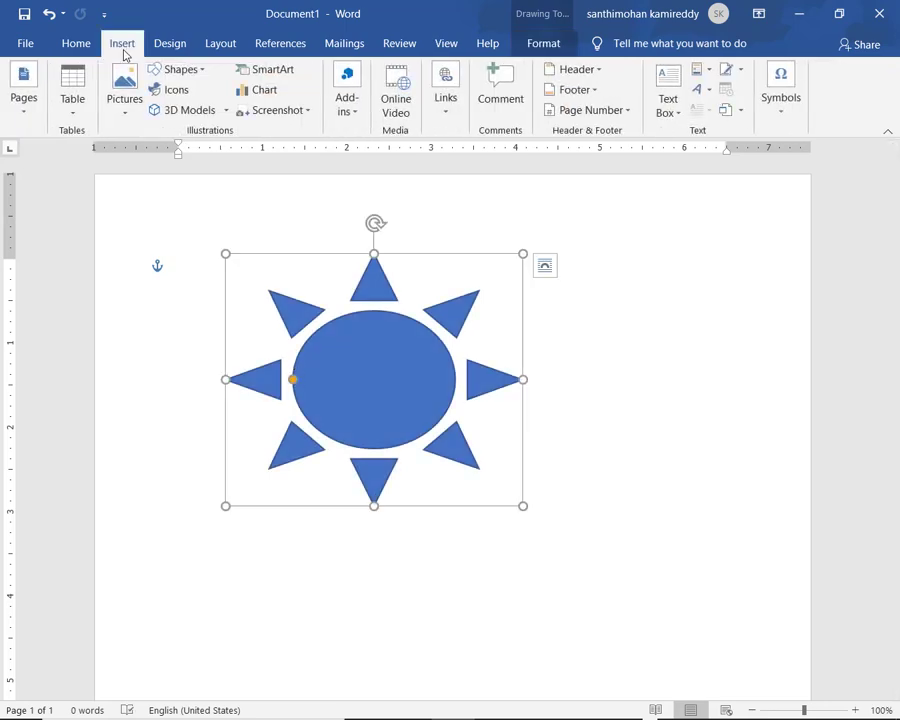
# Step: Draw a Ribbon: Tilted Down banner below the sun
pyautogui.click(192, 72)
pyautogui.click(521, 588)
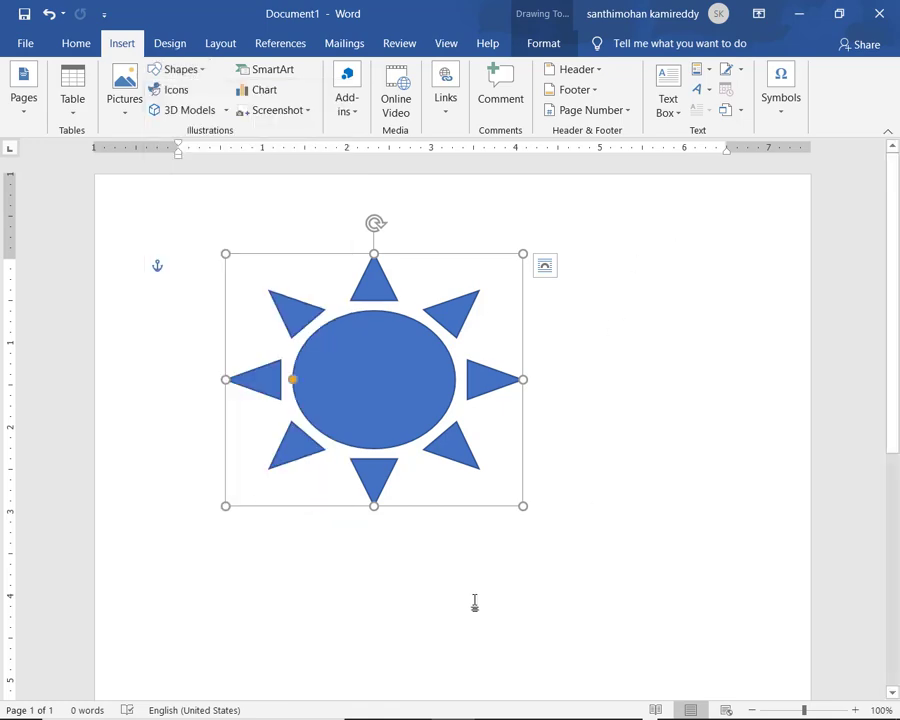
pyautogui.click(382, 589)
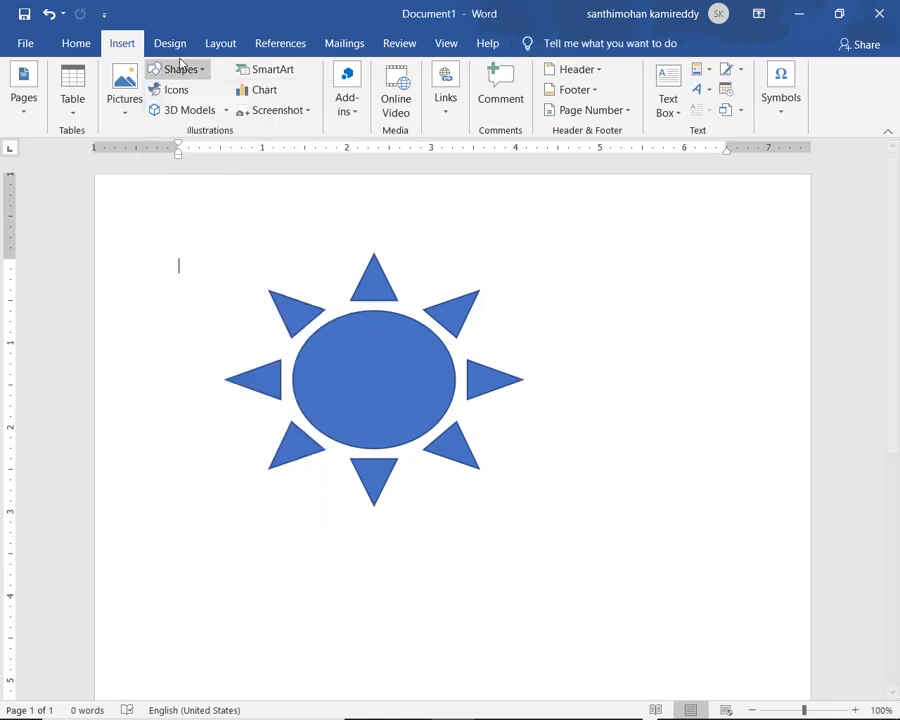
pyautogui.click(200, 72)
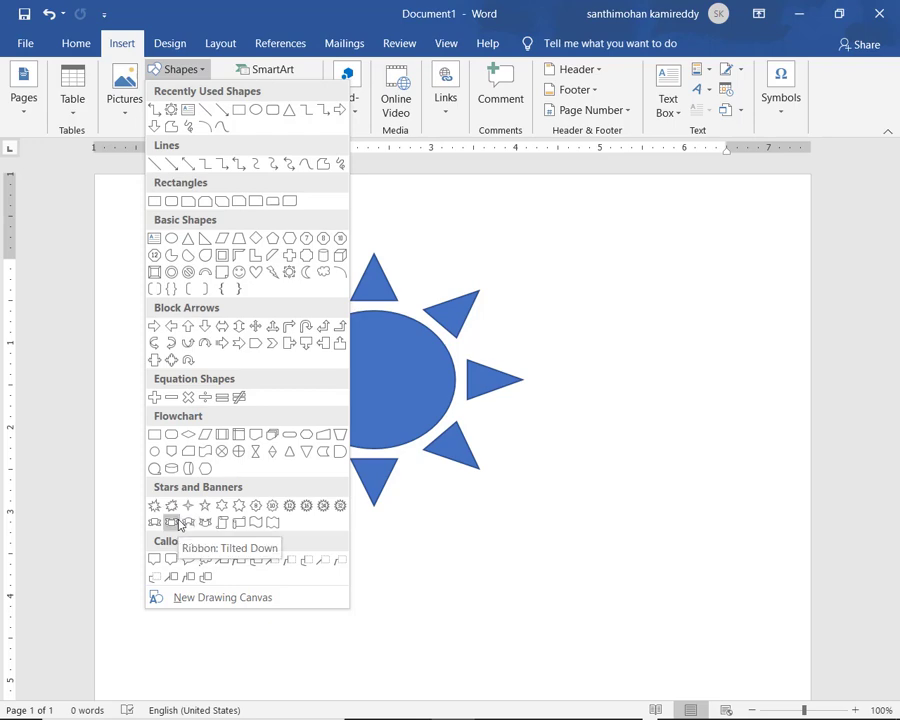
pyautogui.click(178, 522)
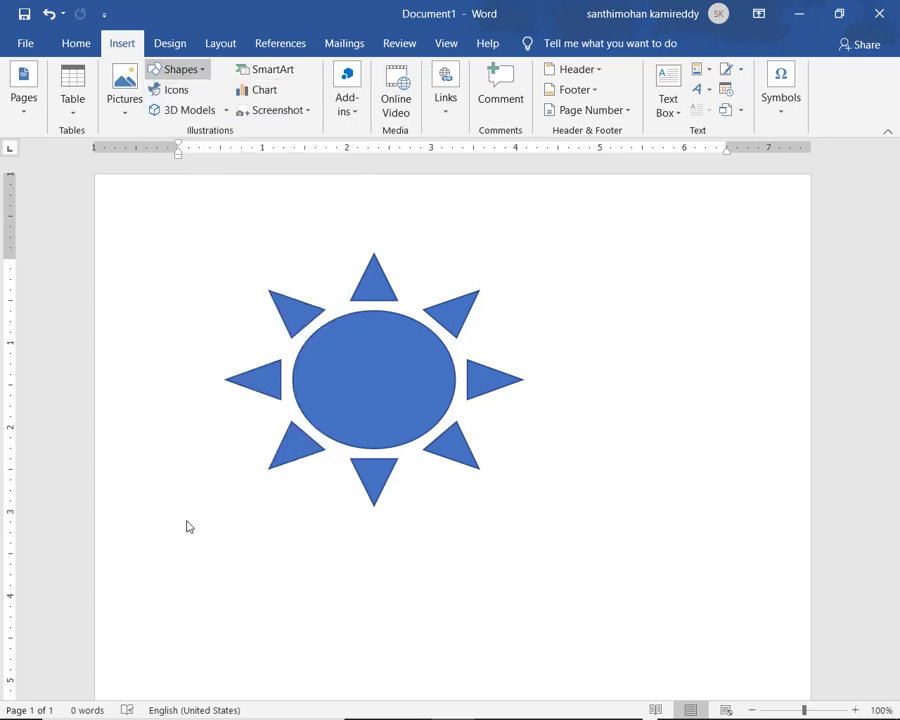
pyautogui.moveTo(257, 540)
pyautogui.mouseDown()
pyautogui.moveTo(548, 640)
pyautogui.moveTo(678, 667)
pyautogui.mouseUp()
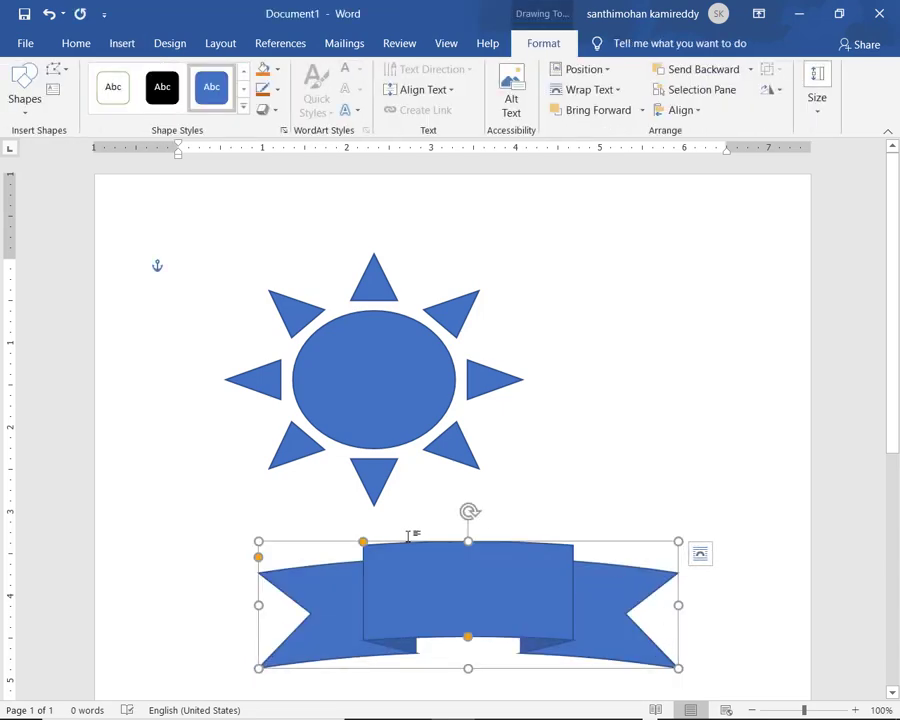
# Step: Widen the ribbon's centre band and flatten its tails so they sit level
pyautogui.moveTo(364, 543); pyautogui.dragTo(326, 535)
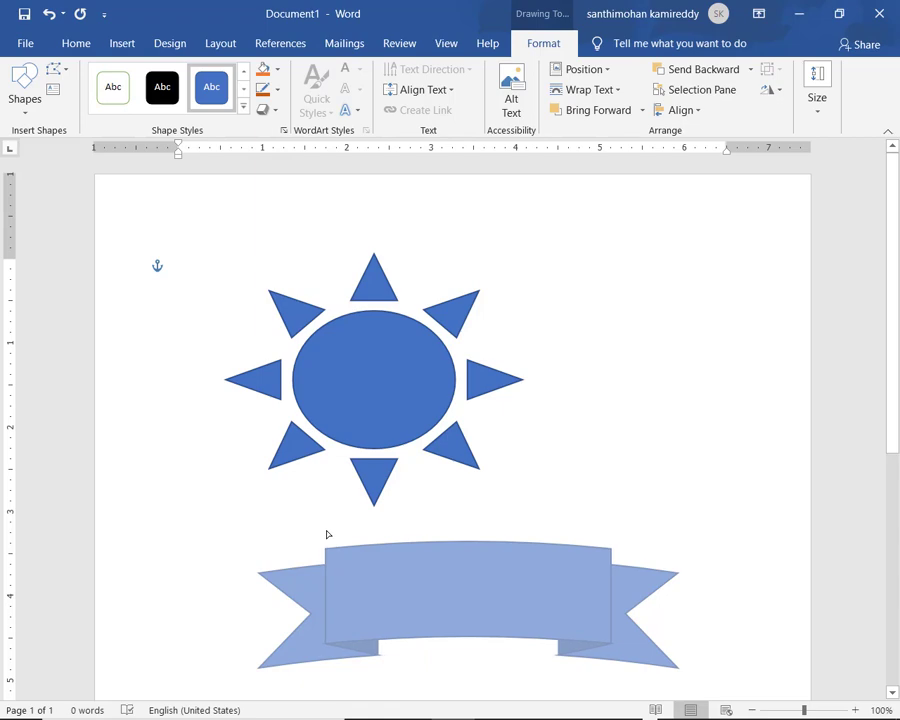
pyautogui.moveTo(326, 535); pyautogui.dragTo(340, 541)
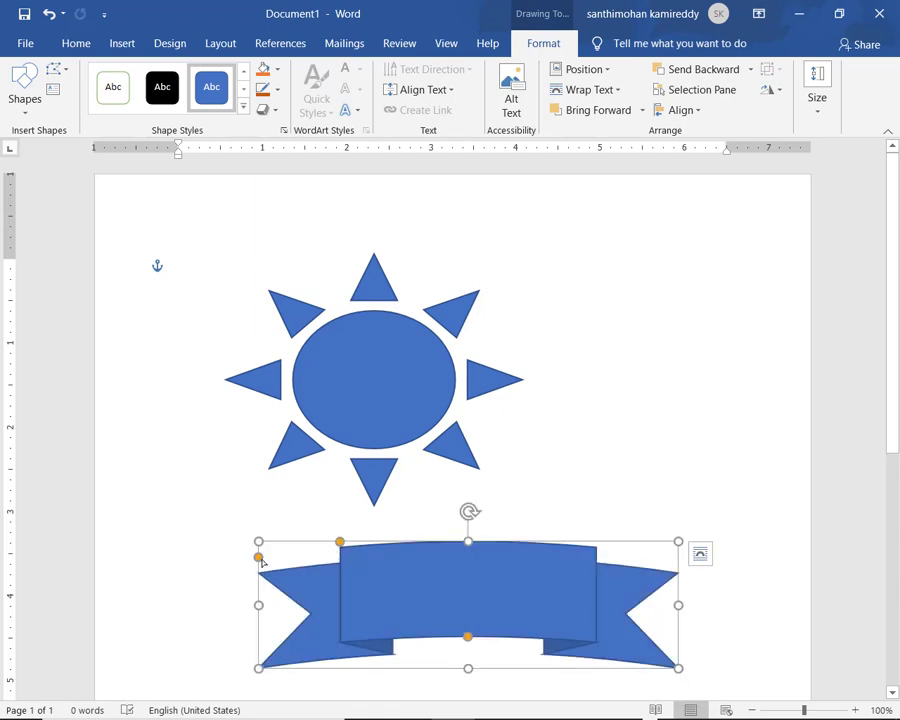
pyautogui.moveTo(258, 558); pyautogui.dragTo(296, 572)
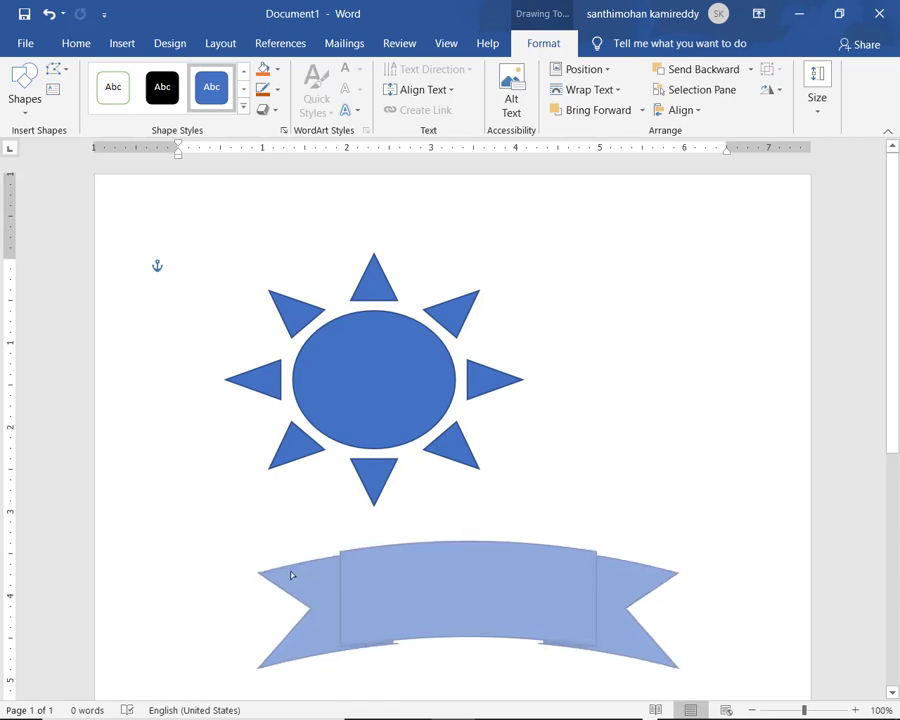
pyautogui.moveTo(296, 572); pyautogui.dragTo(283, 523)
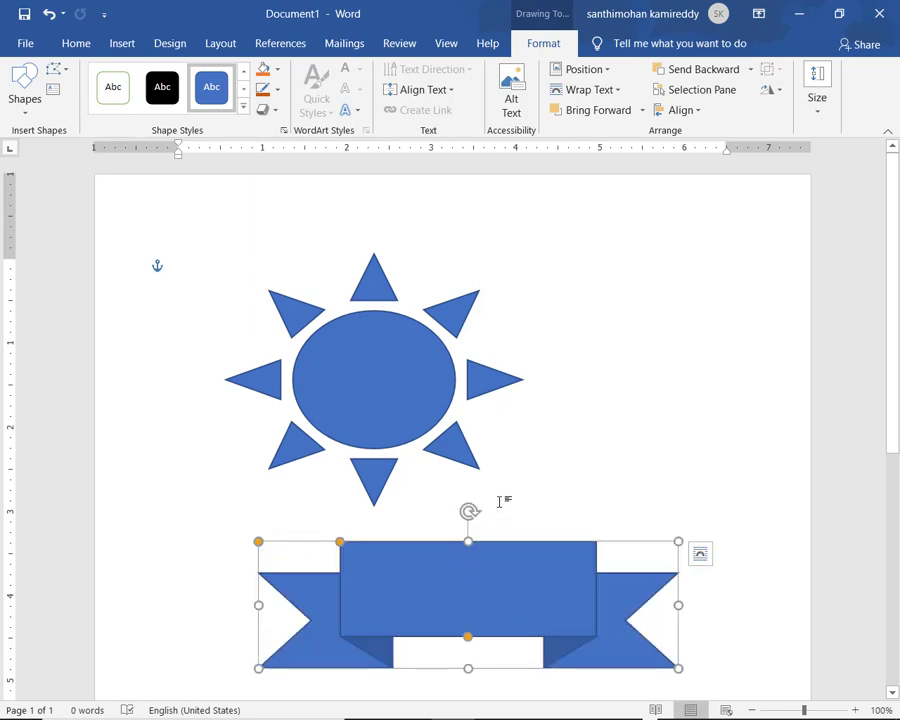
# Step: Select the ribbon banner and open the Edit Shape dropdown under Drawing Tools Format
pyautogui.click(421, 408)
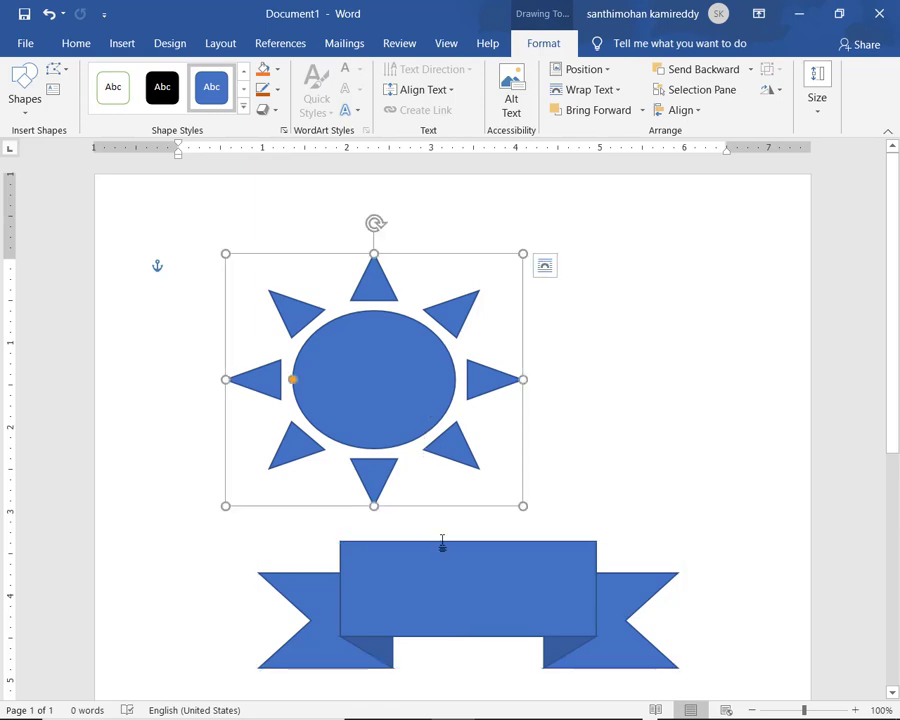
pyautogui.click(458, 572)
pyautogui.click(414, 418)
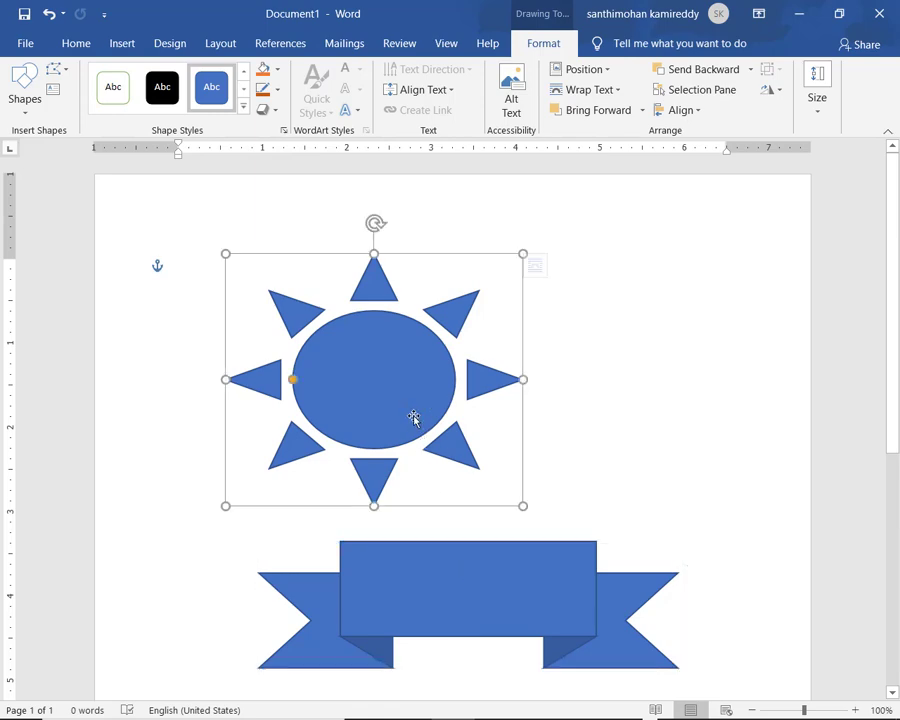
pyautogui.click(458, 586)
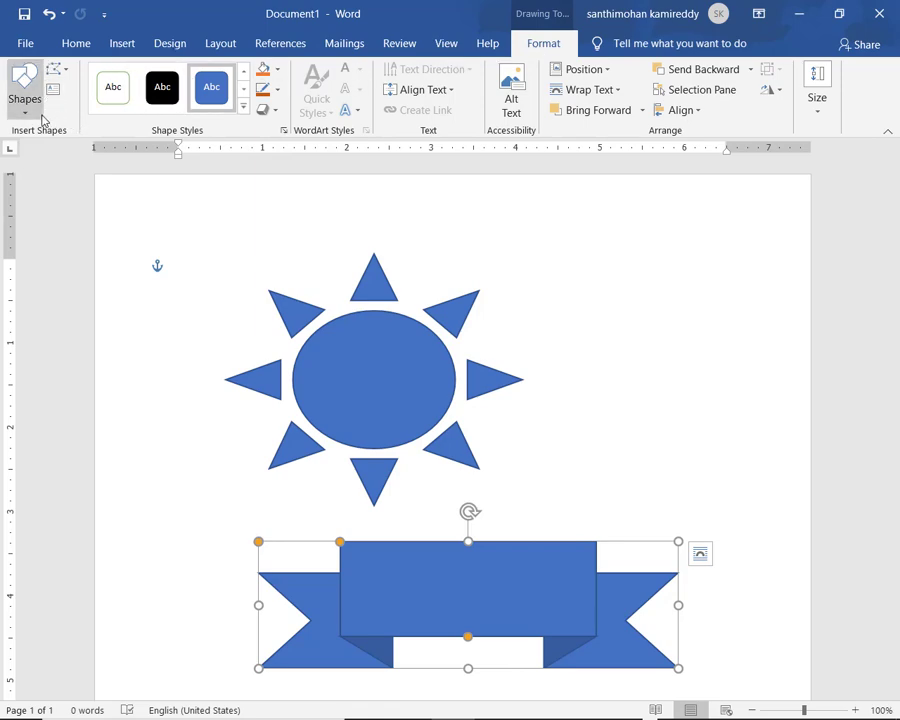
pyautogui.click(31, 117)
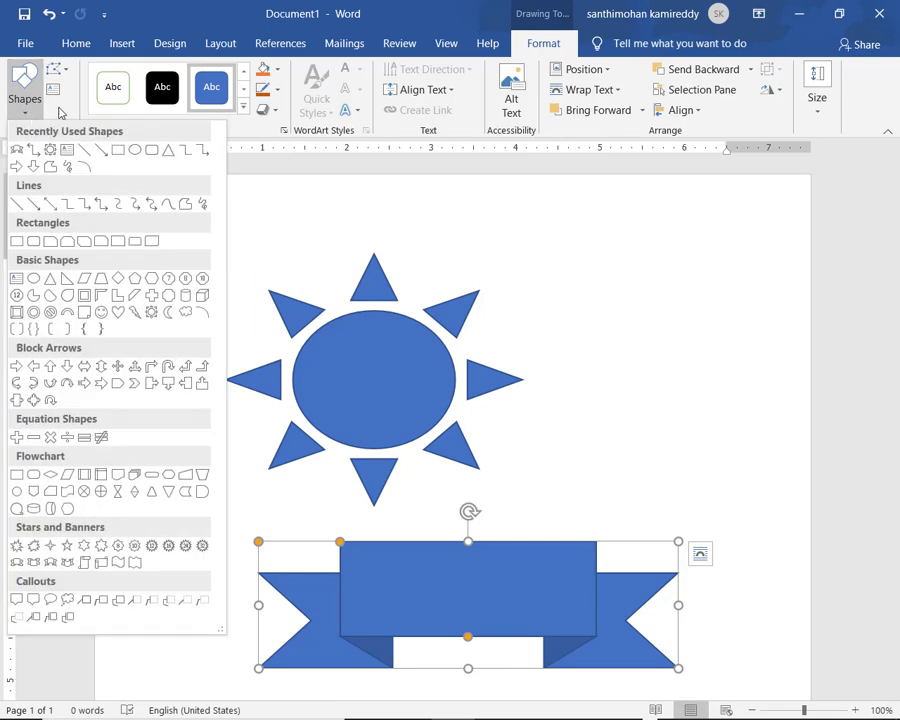
pyautogui.press('Escape')
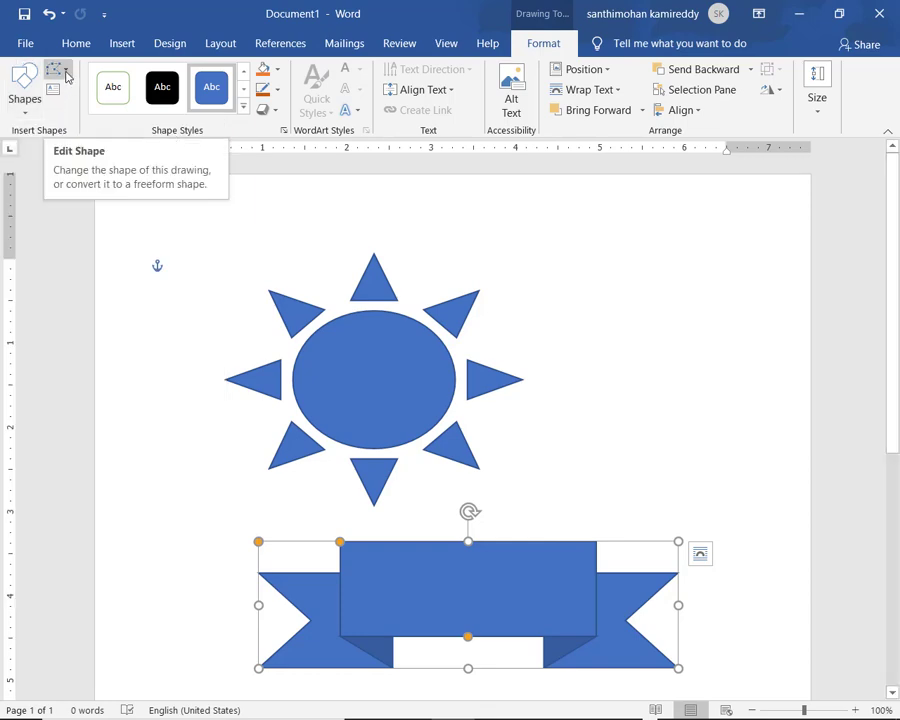
pyautogui.click(67, 77)
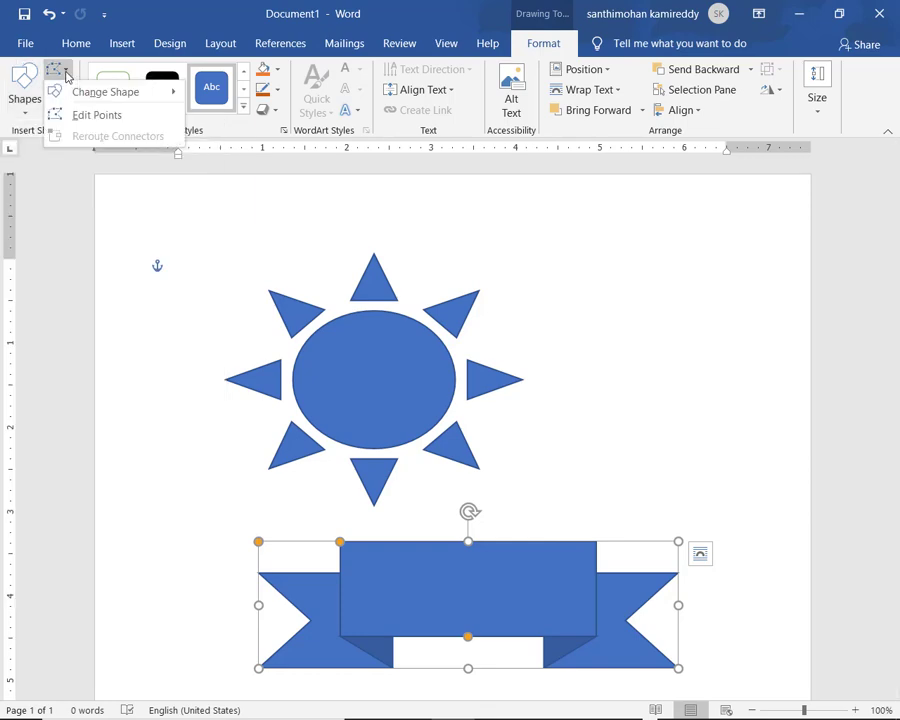
pyautogui.moveTo(67, 92)
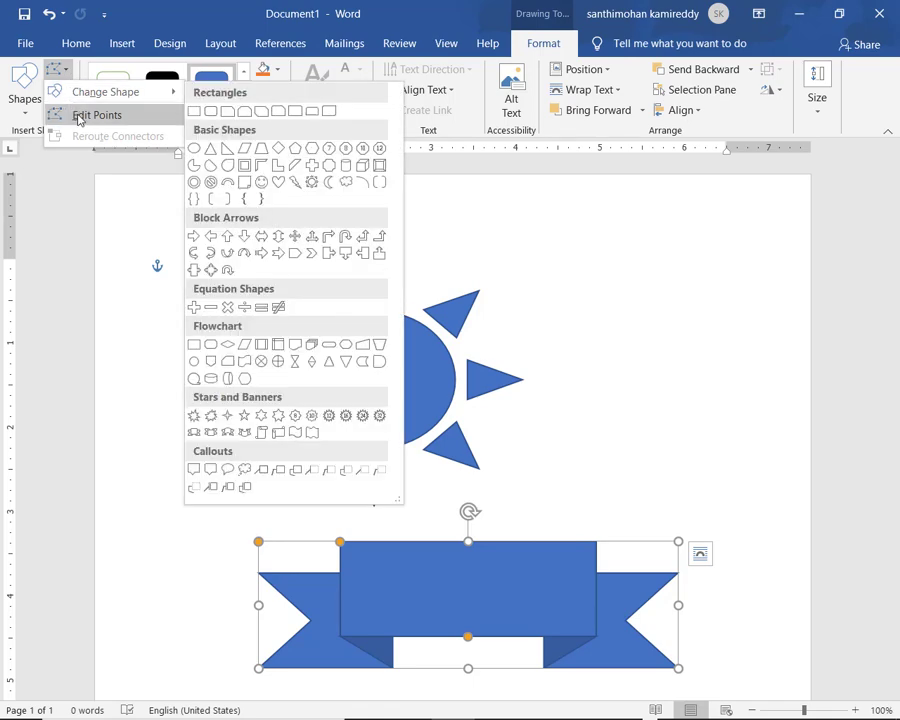
# Step: With Edit Points, curve the banner's left and right inner fold edges, then reselect it
pyautogui.click(82, 117)
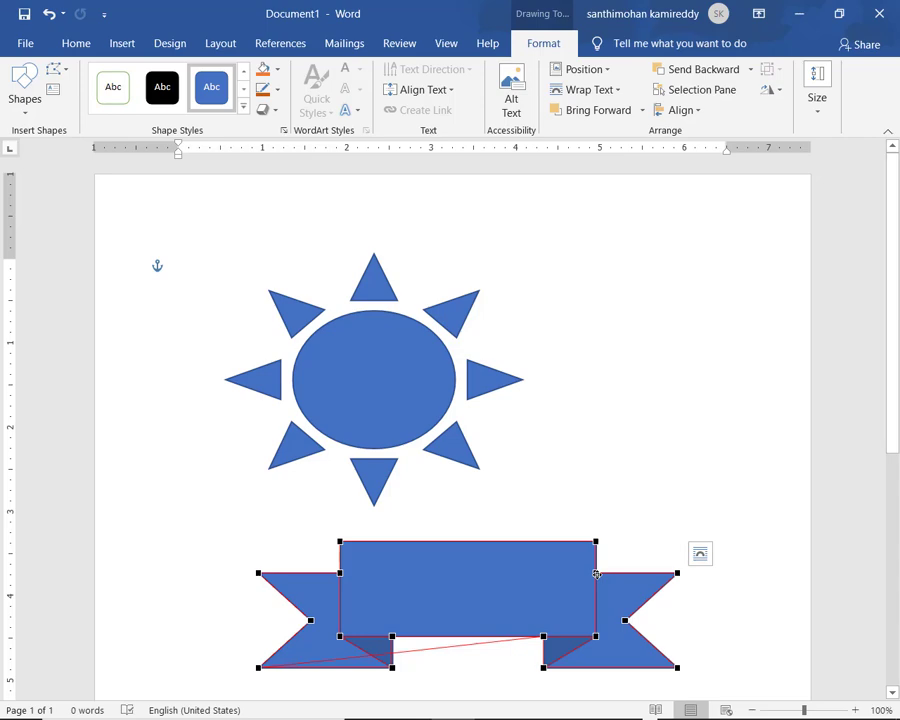
pyautogui.moveTo(596, 574); pyautogui.dragTo(553, 586)
pyautogui.moveTo(340, 572); pyautogui.dragTo(396, 580)
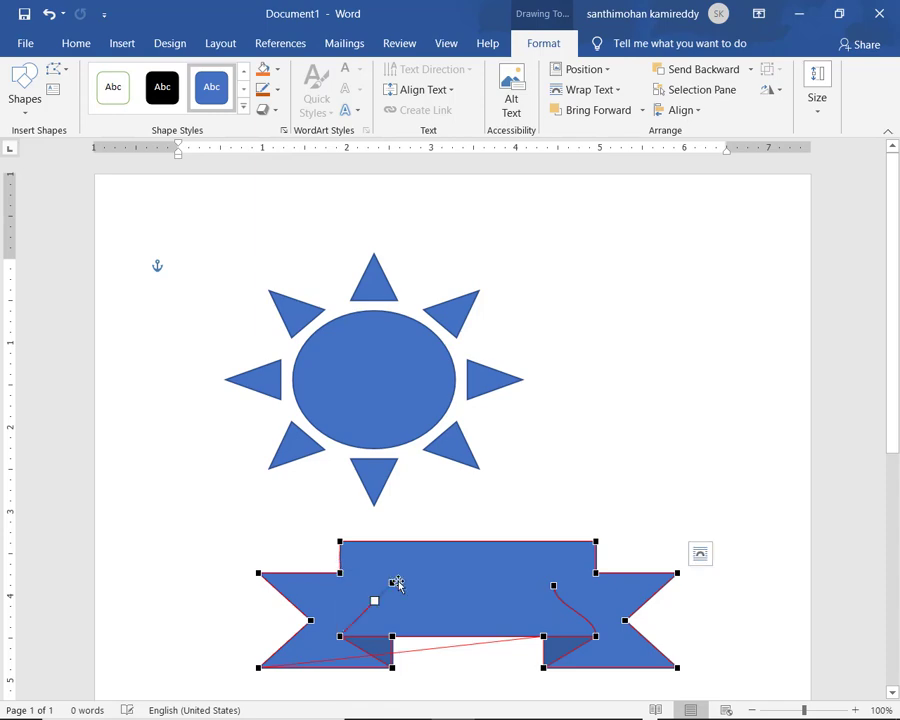
pyautogui.click(460, 514)
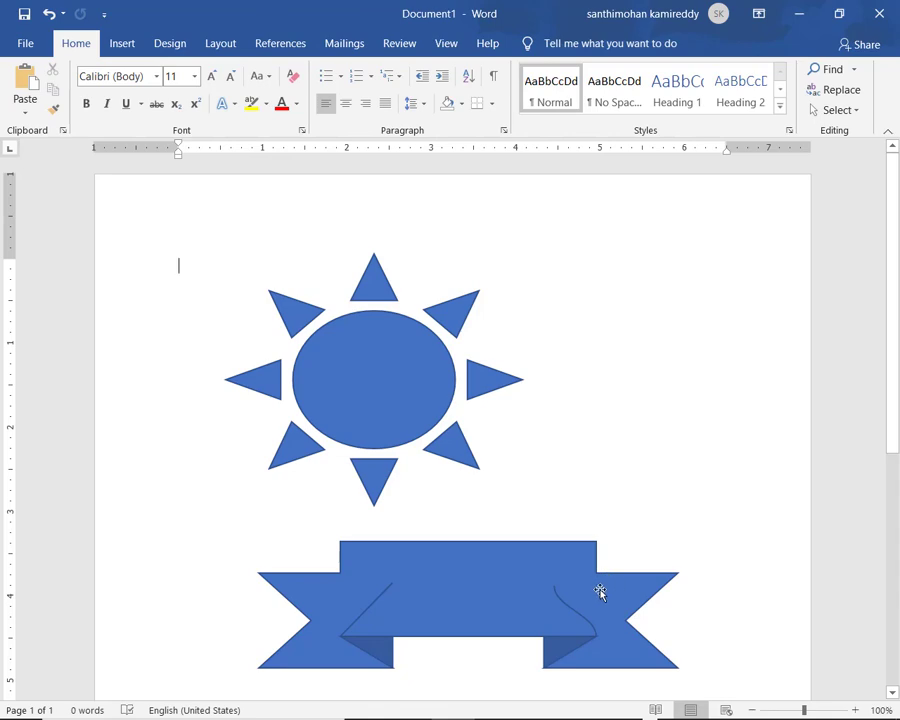
pyautogui.click(542, 545)
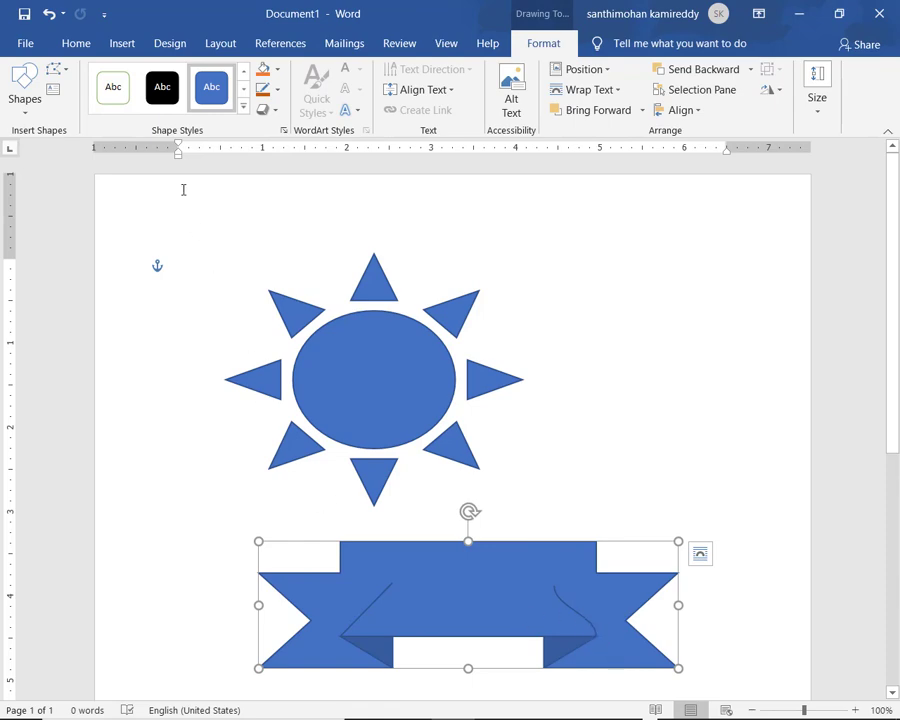
# Step: Use Edit Points to raise the middle panel's top-left and top-right corners into a slanted edge
pyautogui.click(122, 44)
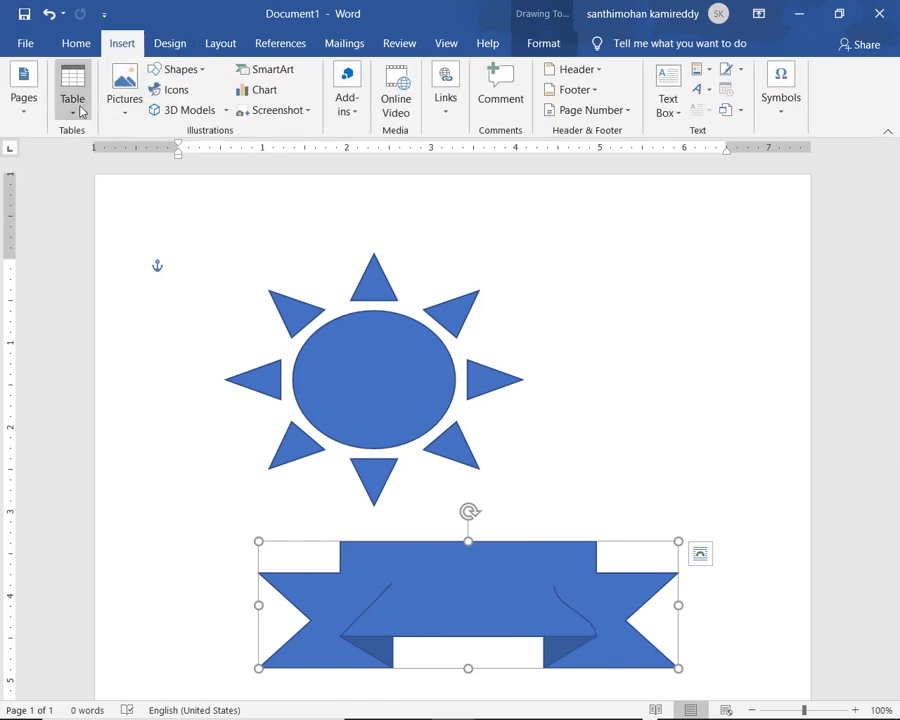
pyautogui.click(550, 45)
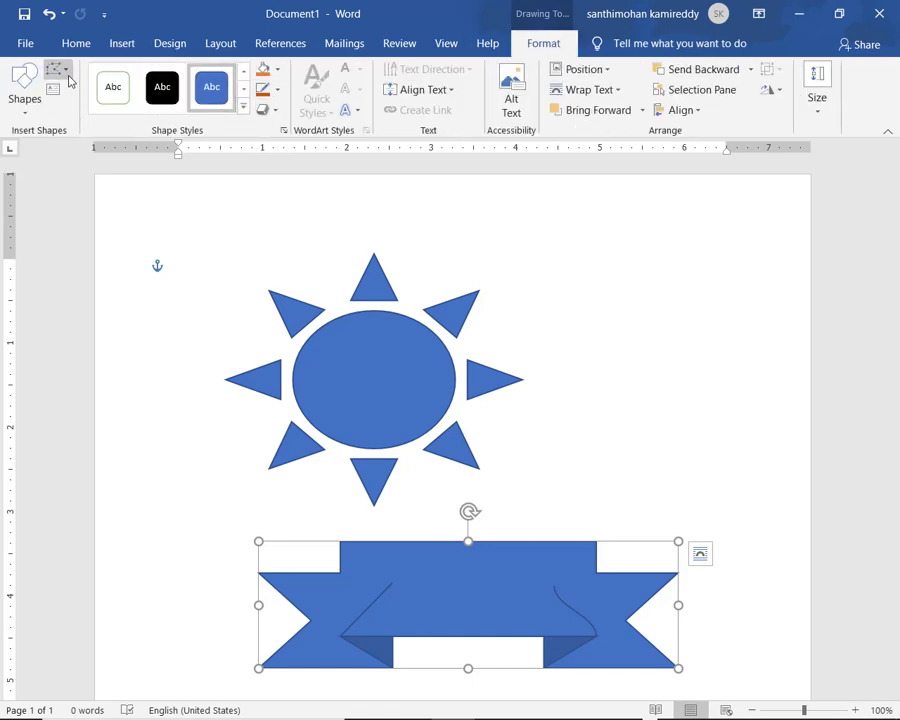
pyautogui.click(66, 72)
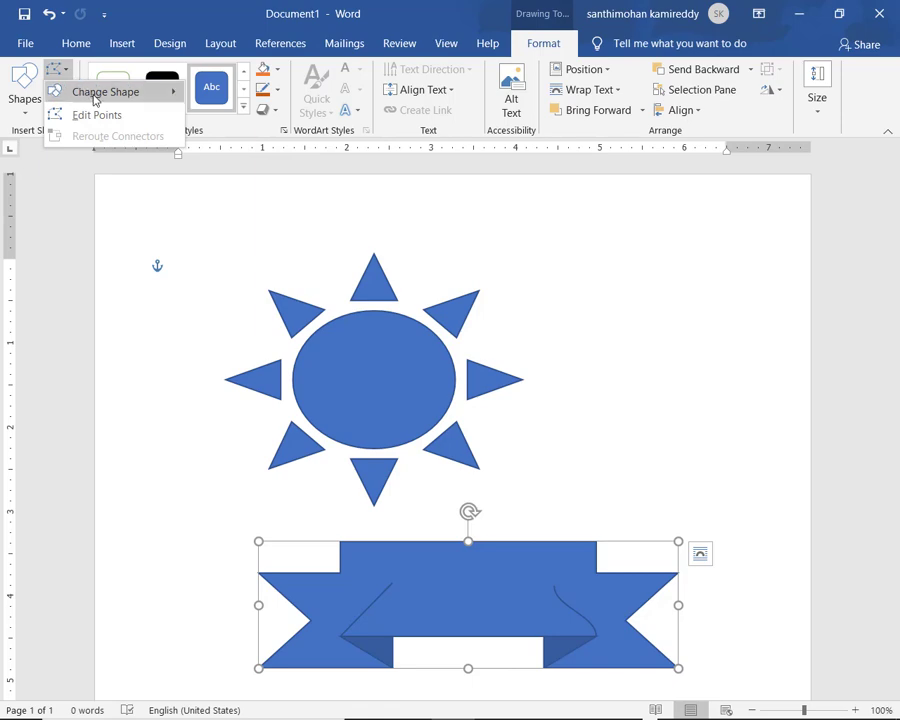
pyautogui.click(94, 114)
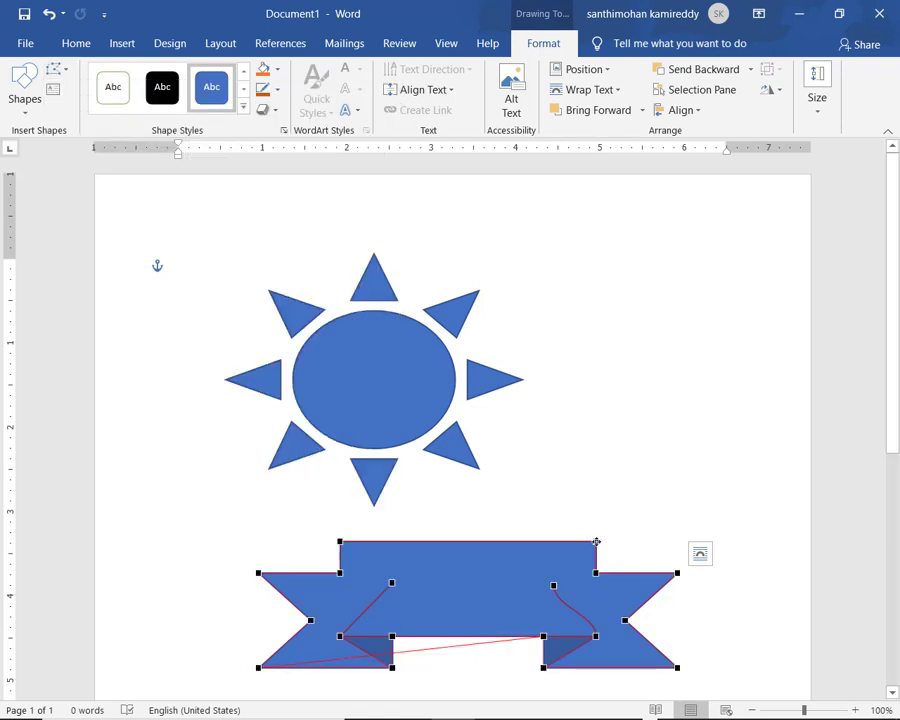
pyautogui.moveTo(596, 538); pyautogui.dragTo(595, 484)
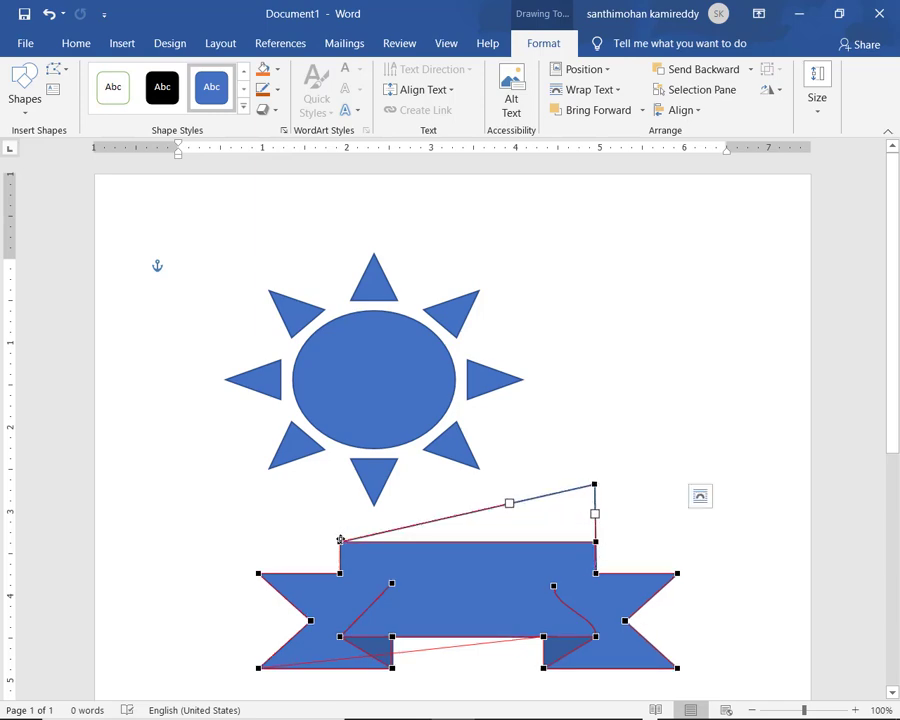
pyautogui.moveTo(340, 540); pyautogui.dragTo(337, 498)
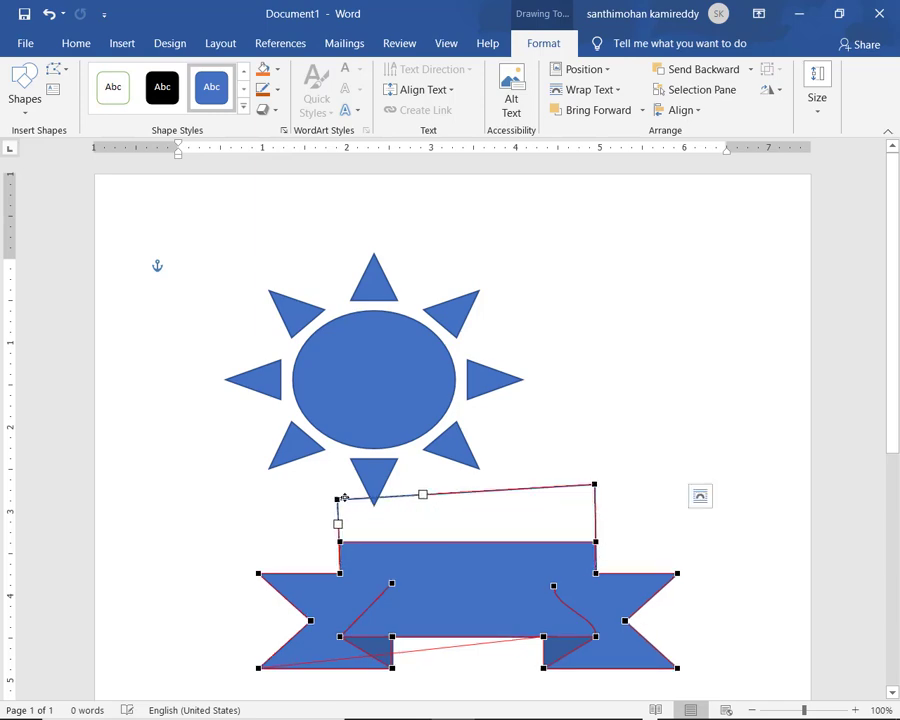
pyautogui.click(630, 505)
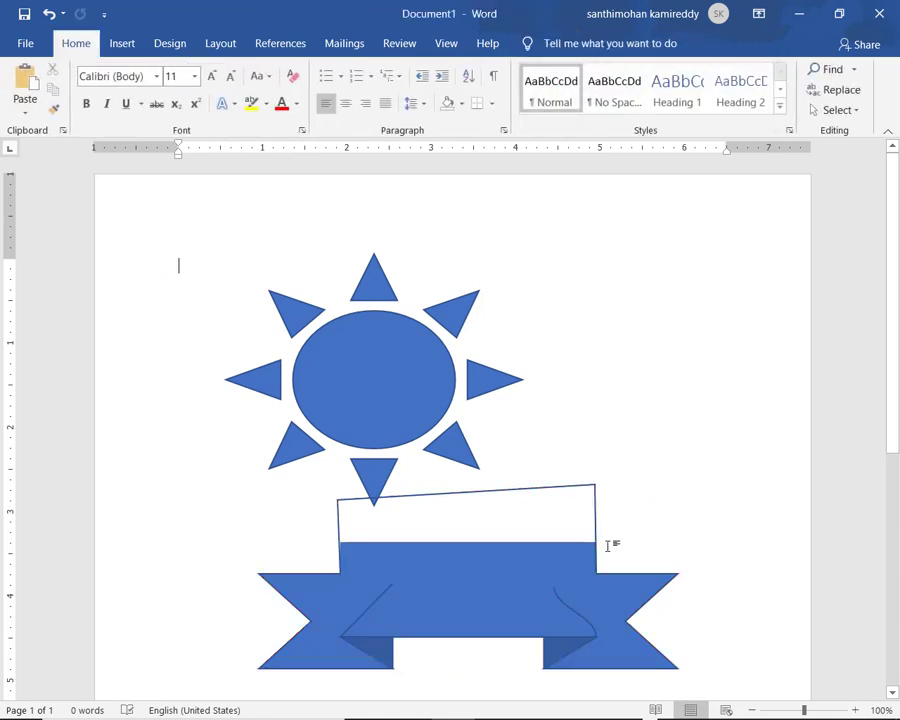
# Step: Move the ribbon banner slightly lower on the page
pyautogui.click(587, 548)
pyautogui.moveTo(582, 542); pyautogui.dragTo(580, 572)
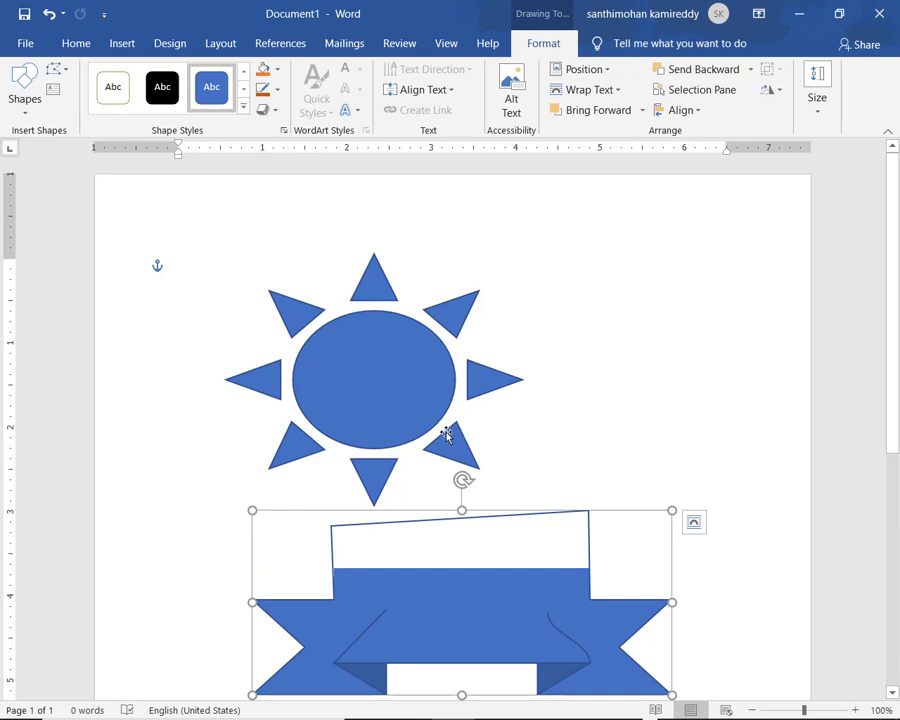
pyautogui.click(446, 432)
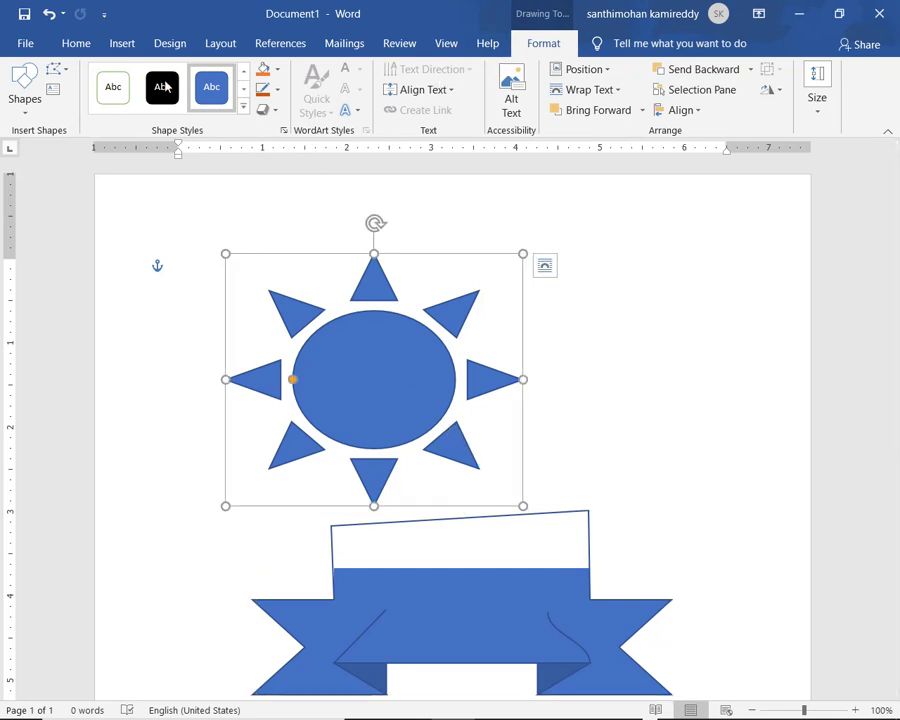
pyautogui.click(55, 90)
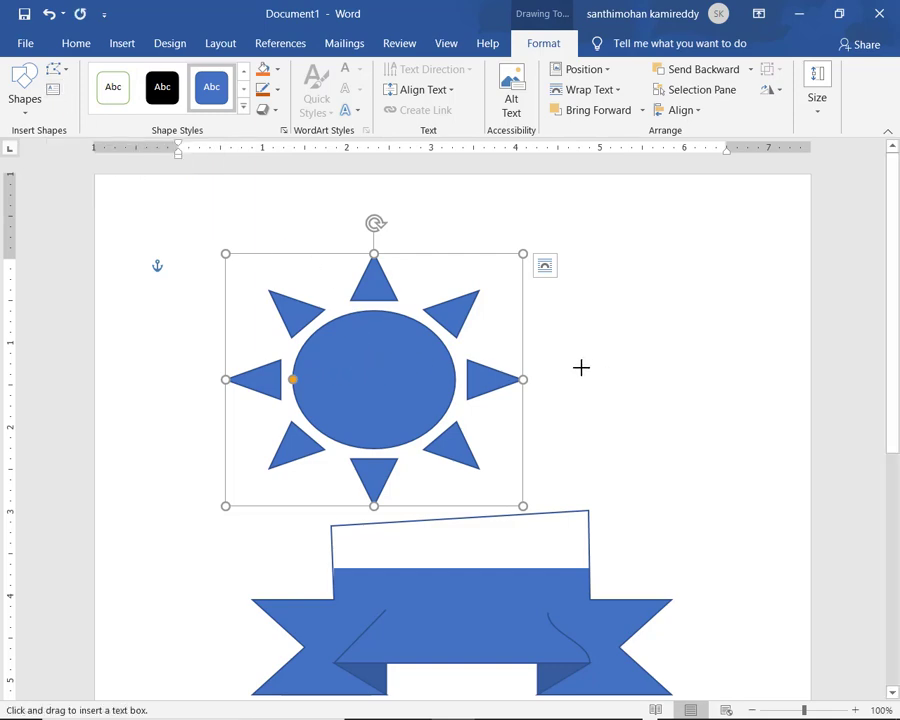
pyautogui.moveTo(581, 368); pyautogui.dragTo(733, 461)
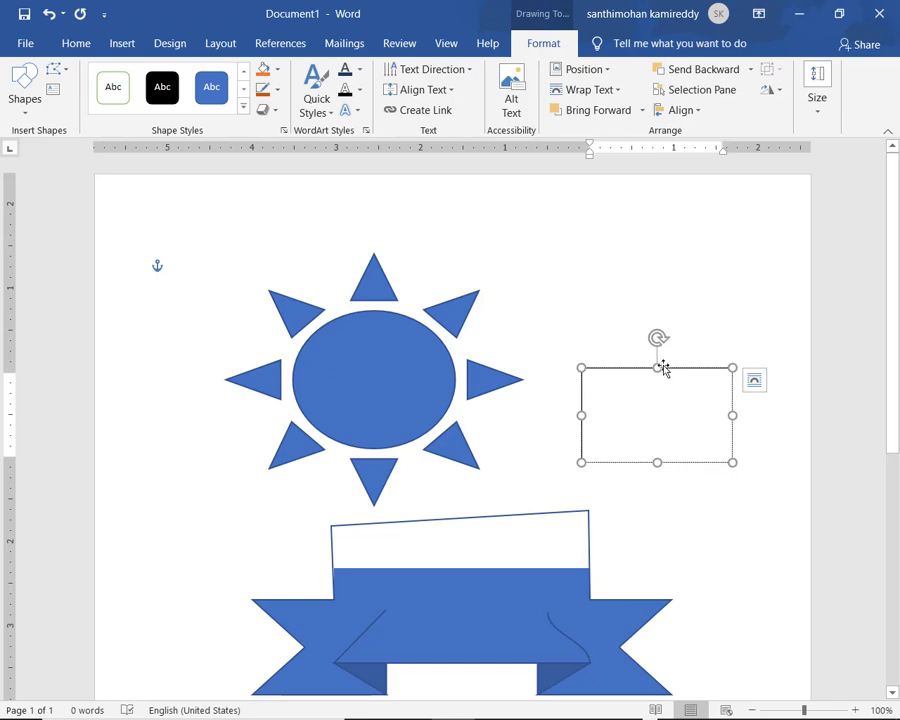
pyautogui.write('This')
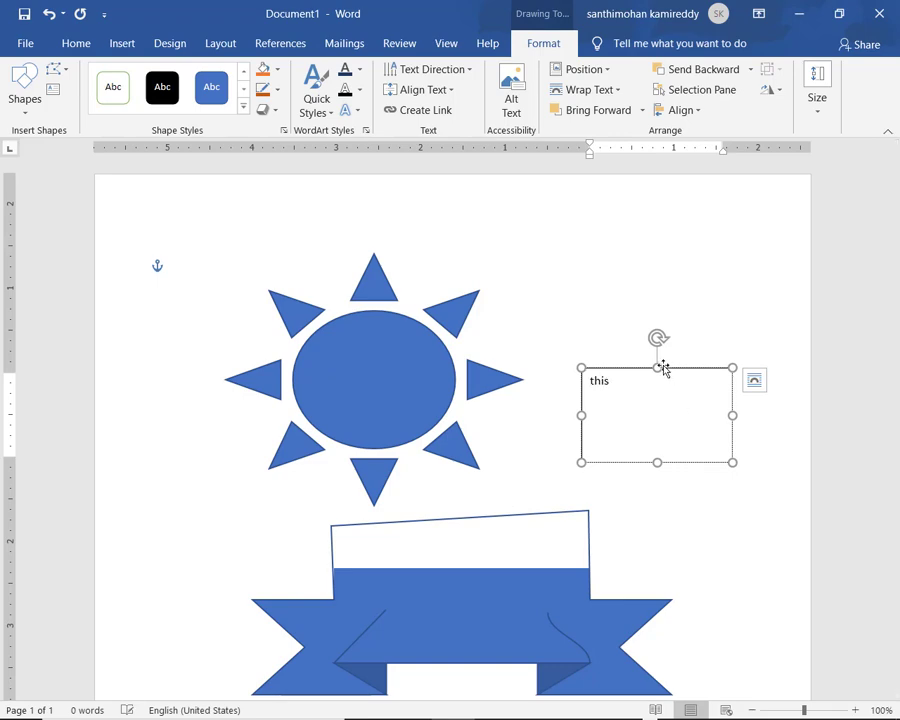
pyautogui.write(' is ')
pyautogui.write('textbox')
pyautogui.click(680, 484)
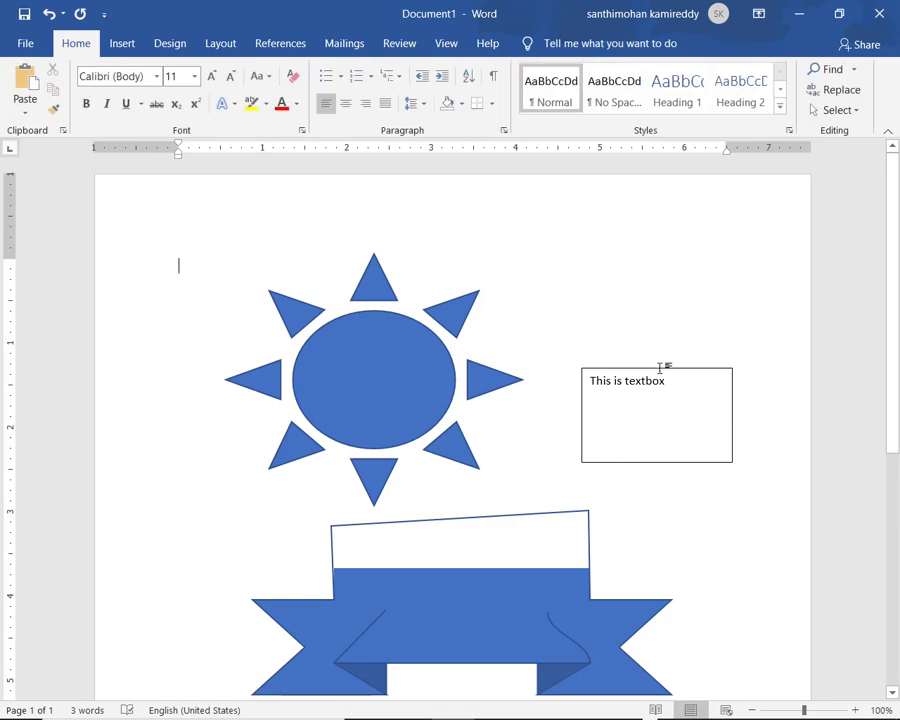
pyautogui.click(660, 368)
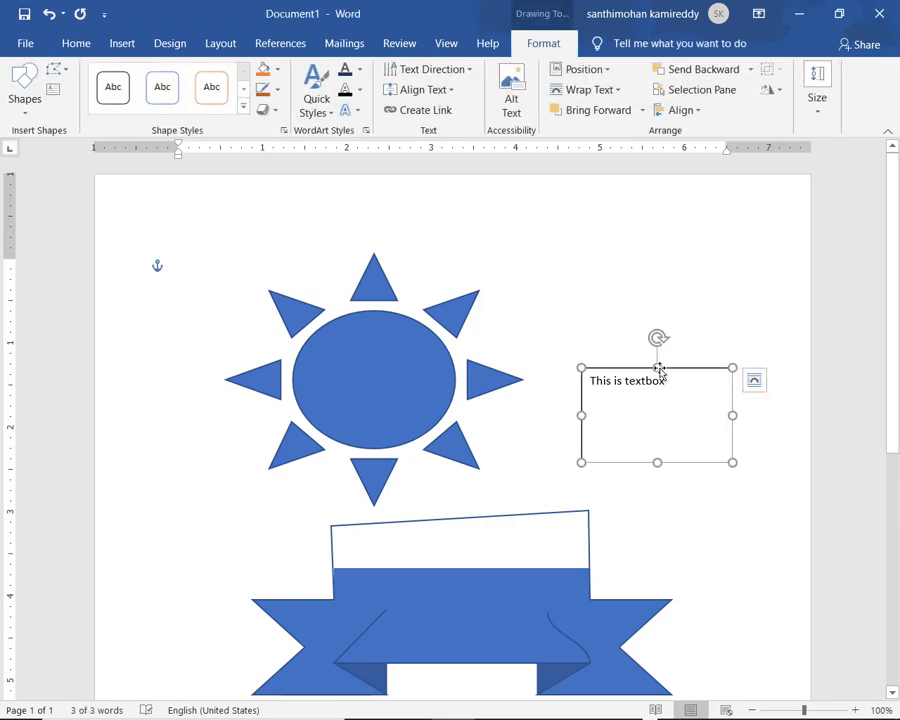
pyautogui.press('Delete')
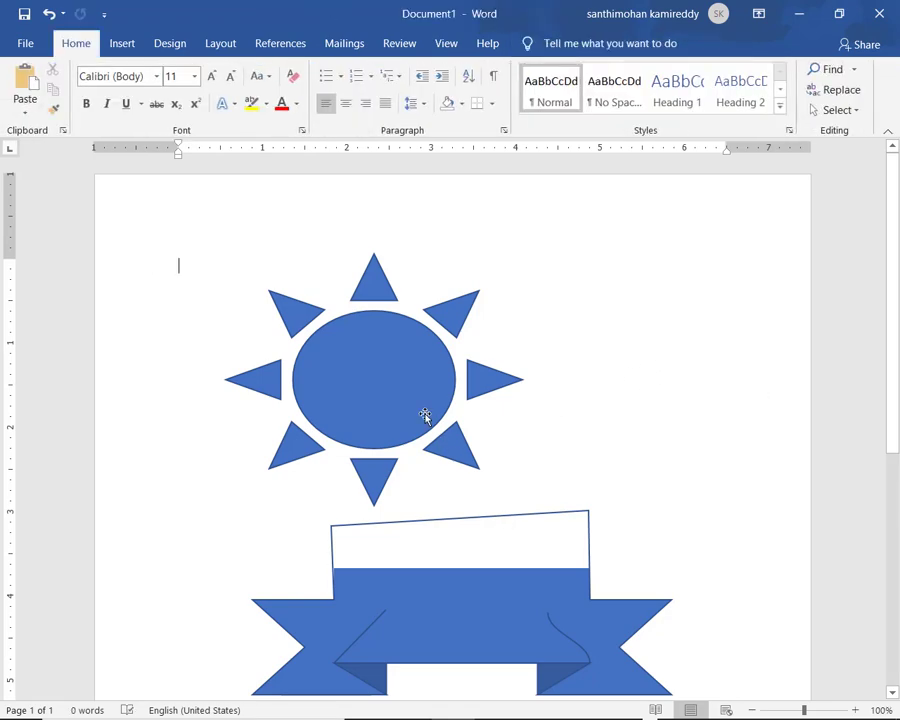
# Step: Add the text 'edusoft' inside the sun shape via Add Text, correcting the typo
pyautogui.click(379, 387)
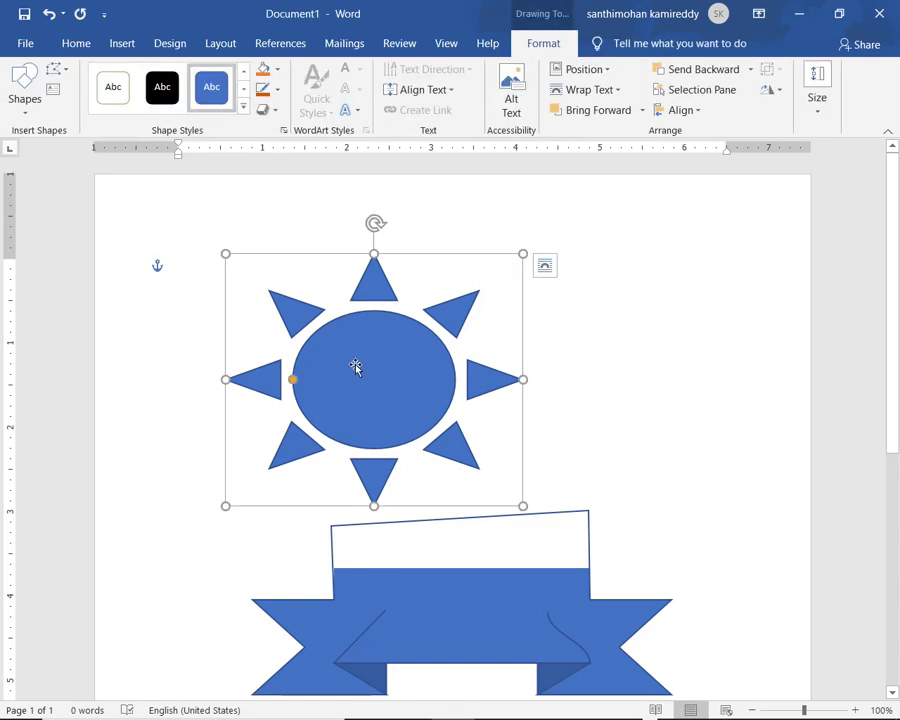
pyautogui.rightClick(355, 367)
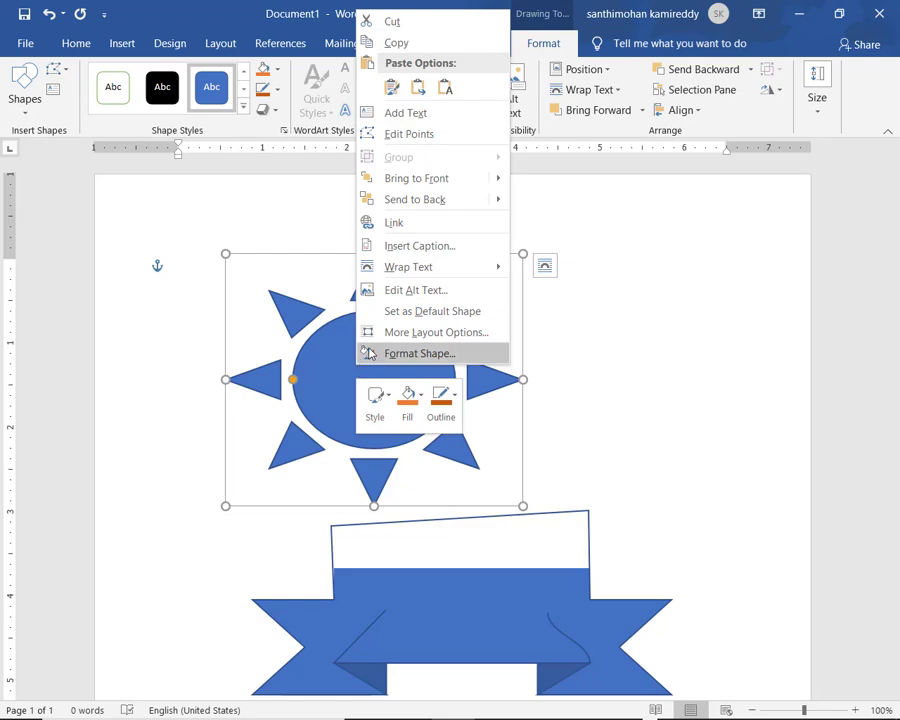
pyautogui.click(406, 113)
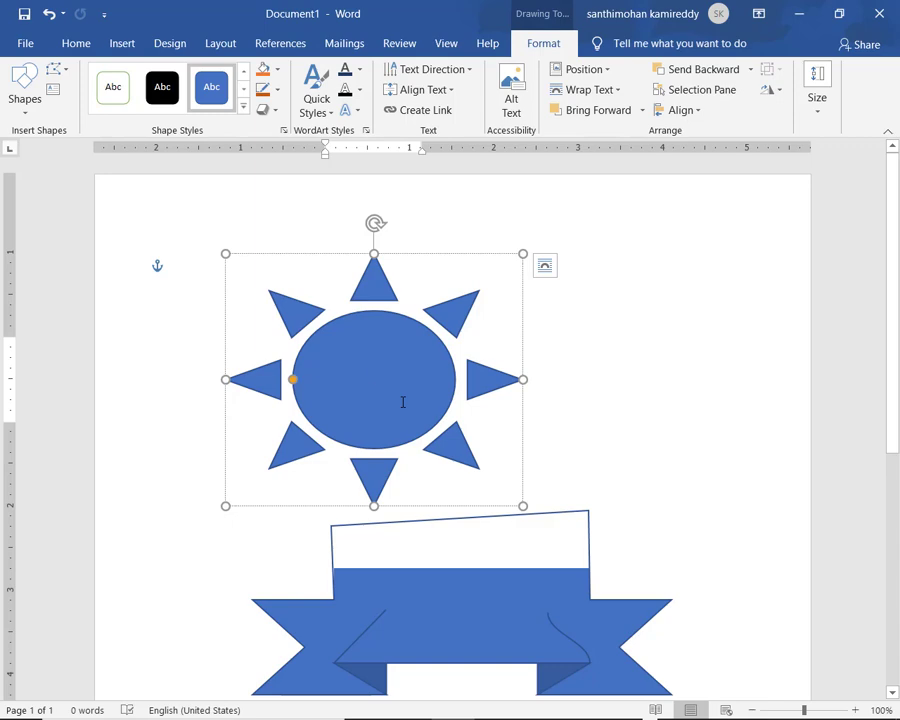
pyautogui.write('edus')
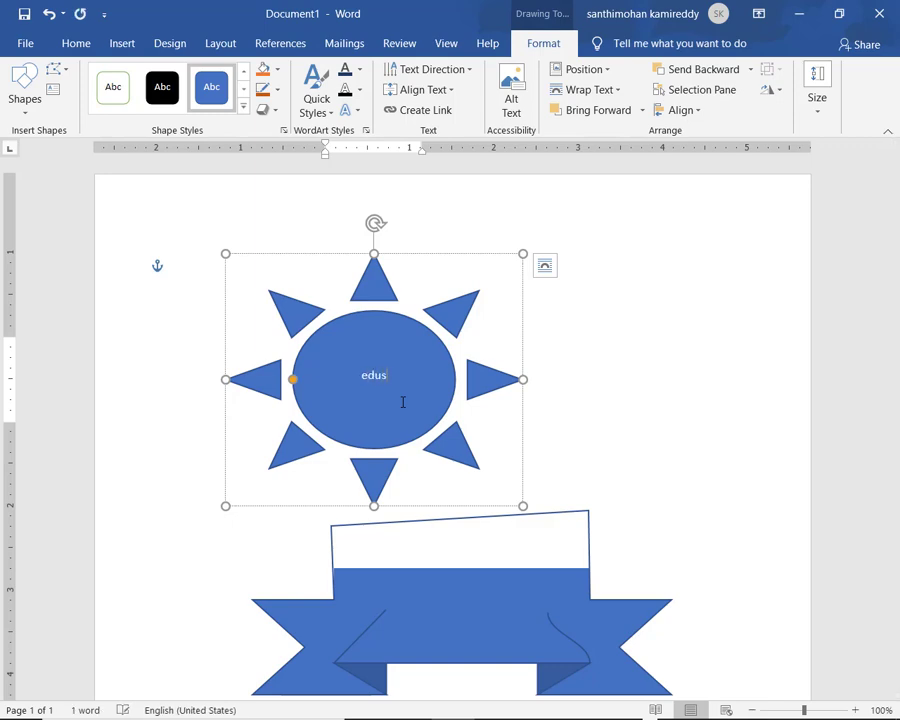
pyautogui.write('ofy')
pyautogui.press('BackSpace')
pyautogui.write('t')
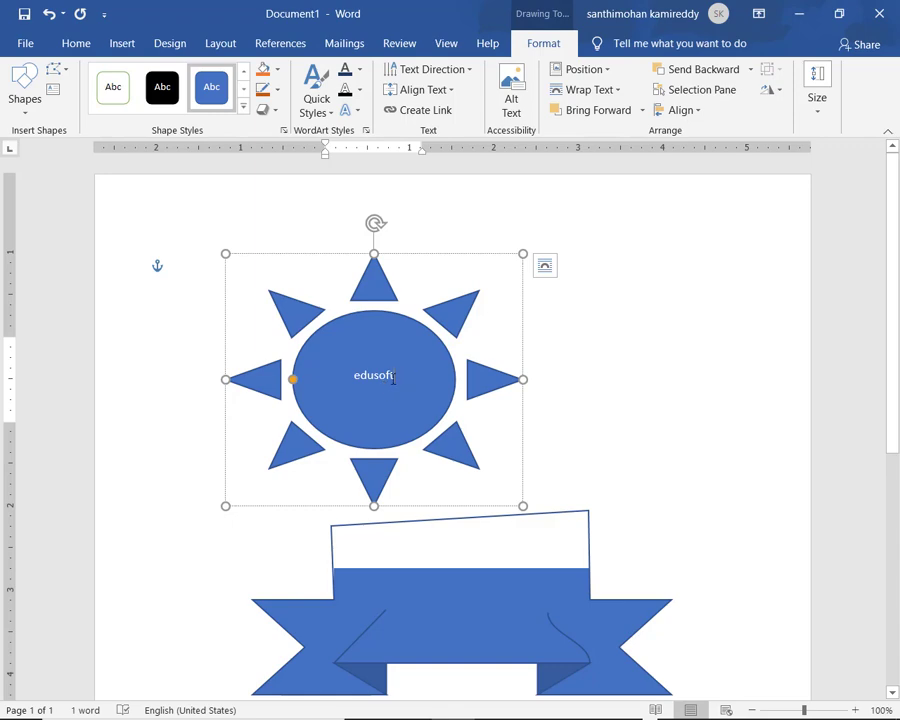
# Step: Format the sun's 'edusoft' text as 24 pt, red, with a yellow highlight
pyautogui.moveTo(393, 378); pyautogui.dragTo(354, 378)
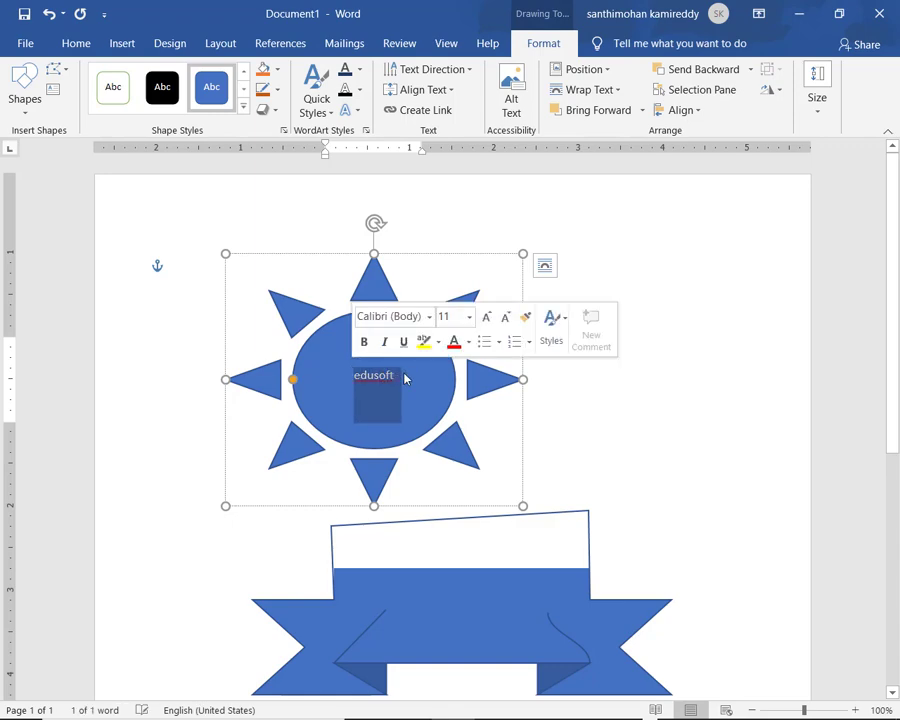
pyautogui.click(469, 318)
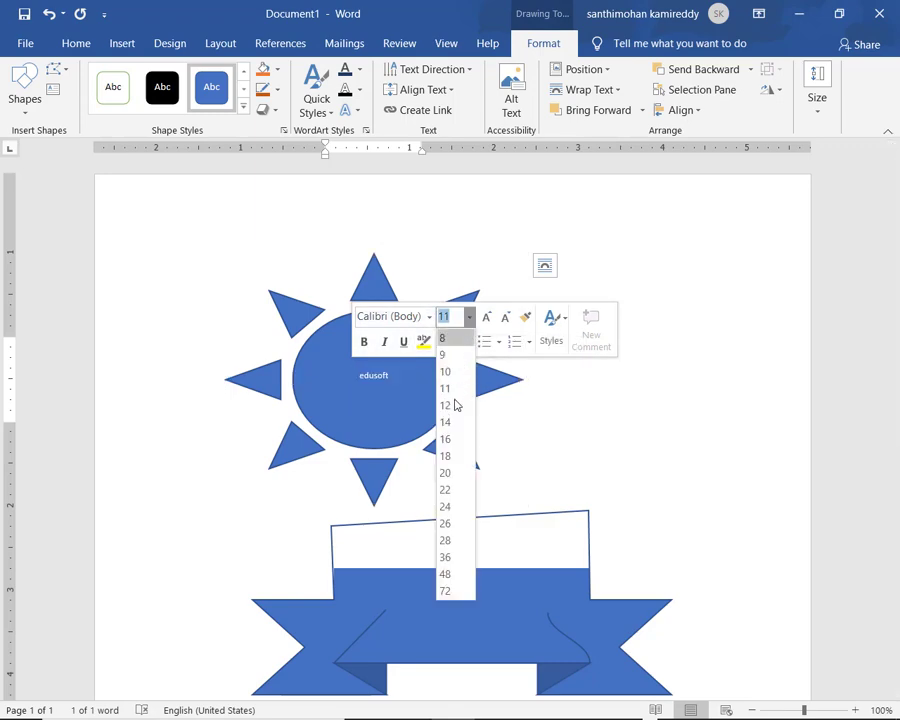
pyautogui.click(447, 507)
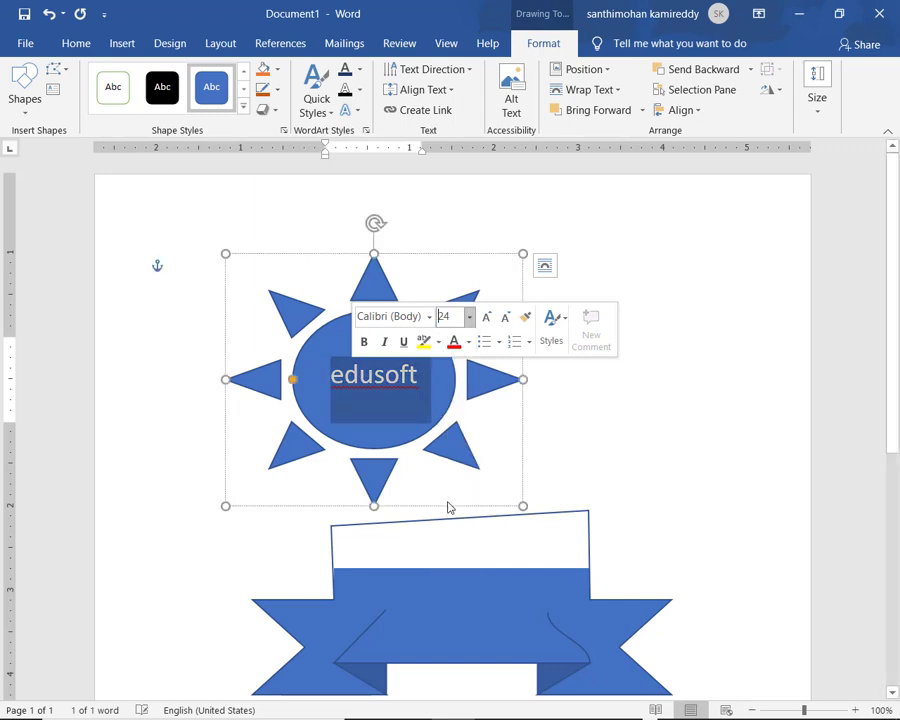
pyautogui.click(453, 342)
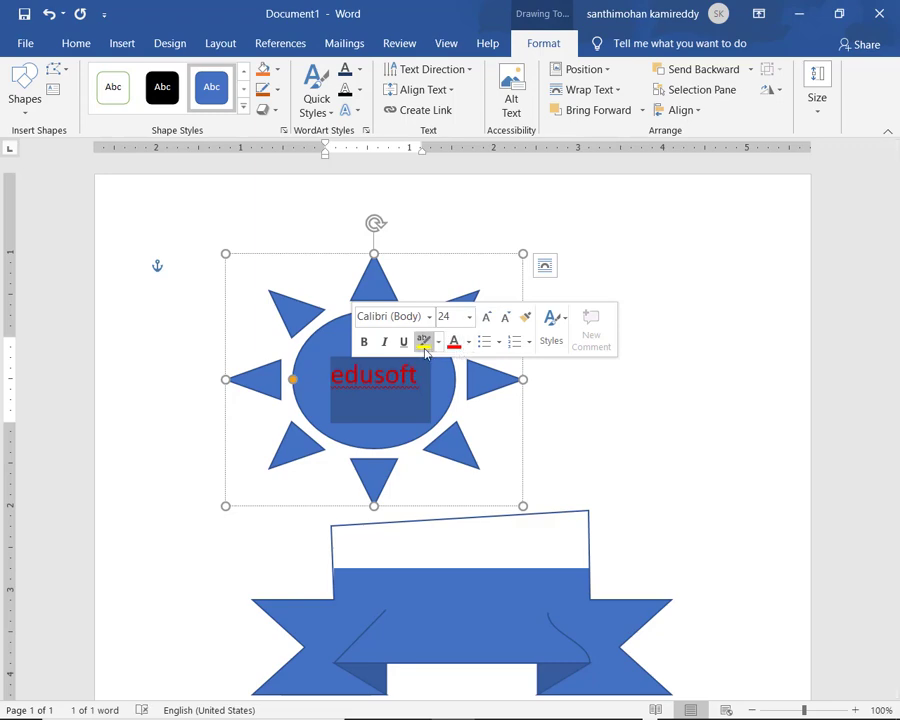
pyautogui.click(424, 346)
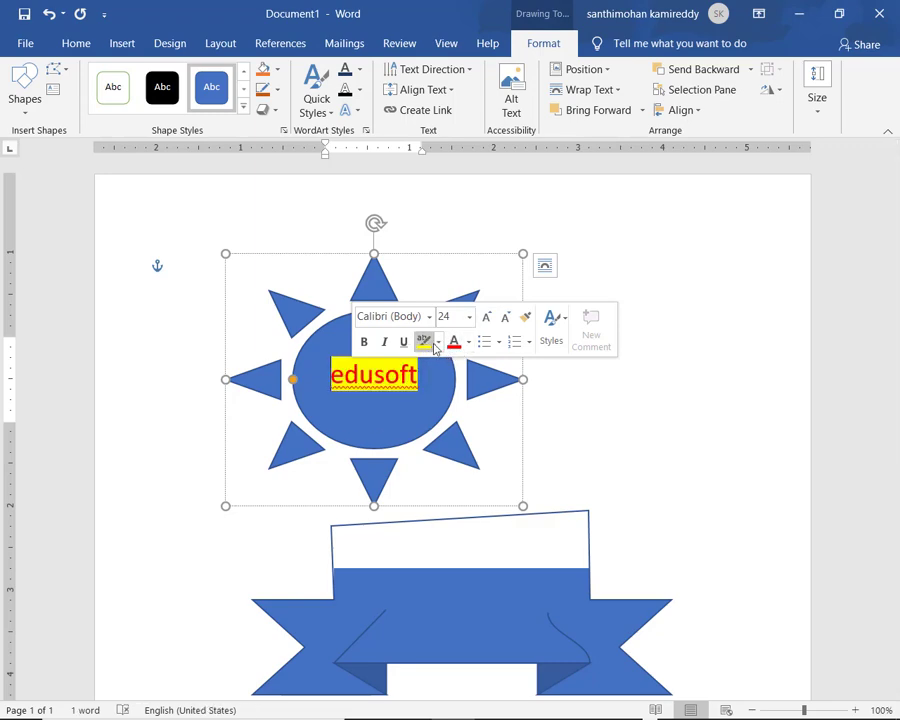
pyautogui.click(626, 406)
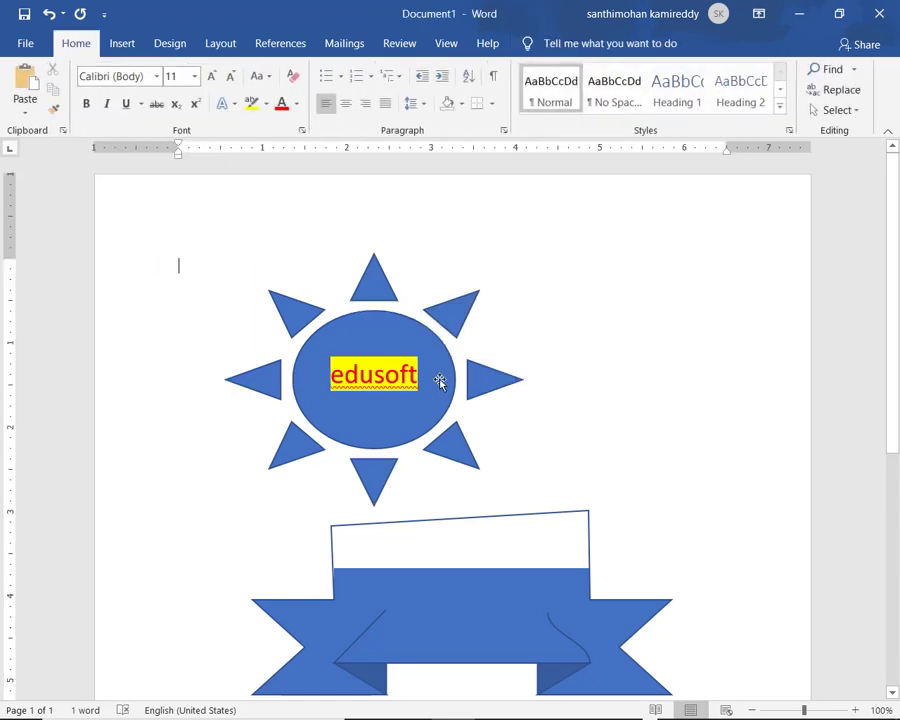
pyautogui.click(418, 378)
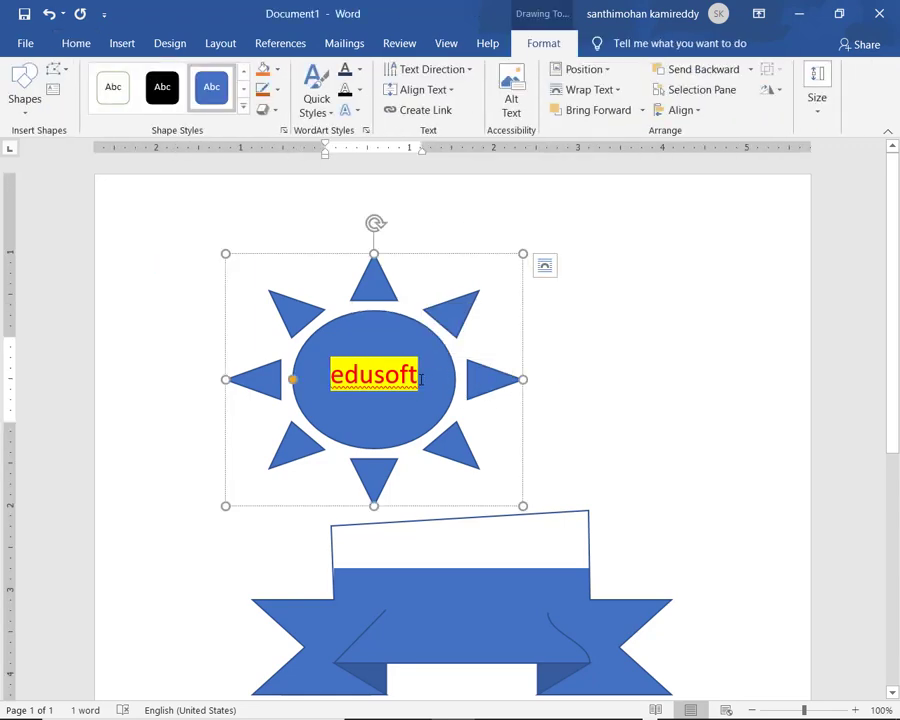
pyautogui.moveTo(421, 378); pyautogui.dragTo(371, 282)
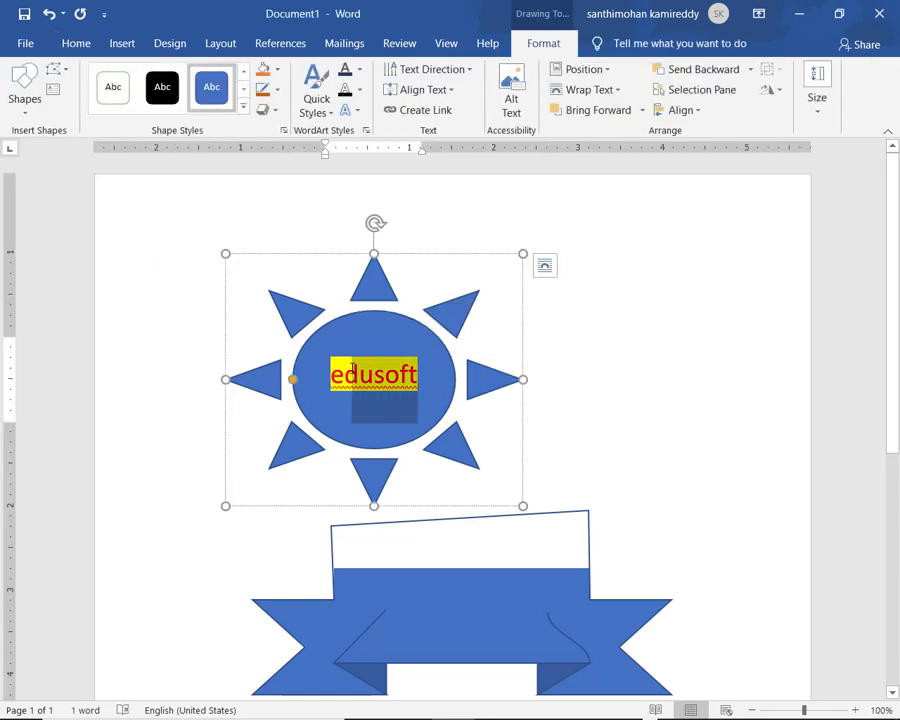
# Step: Apply the green shape style and a green Shape Fill to the sun
pyautogui.click(371, 282)
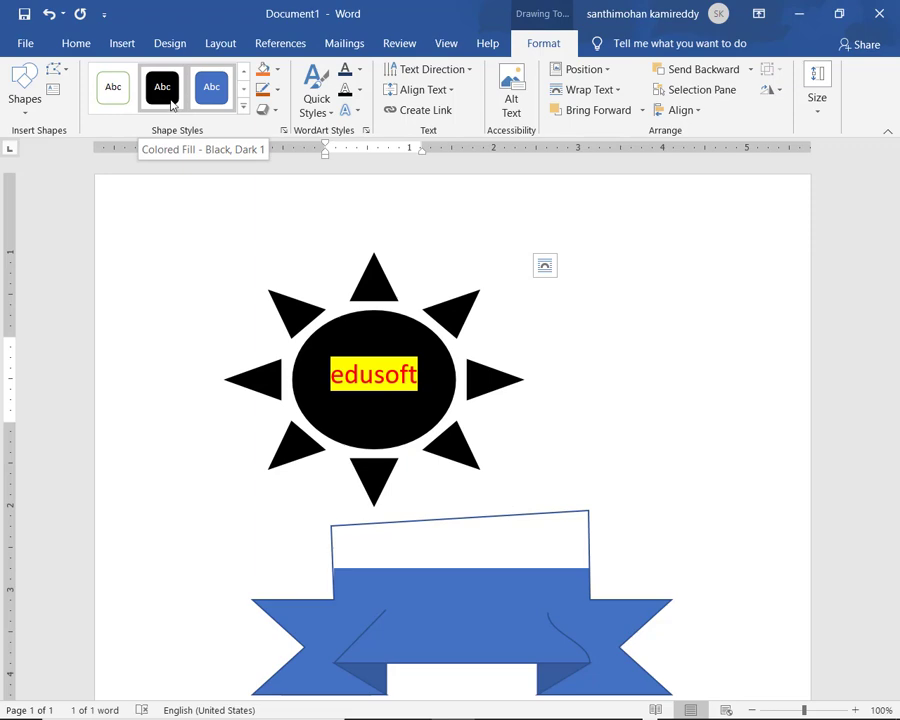
pyautogui.click(244, 90)
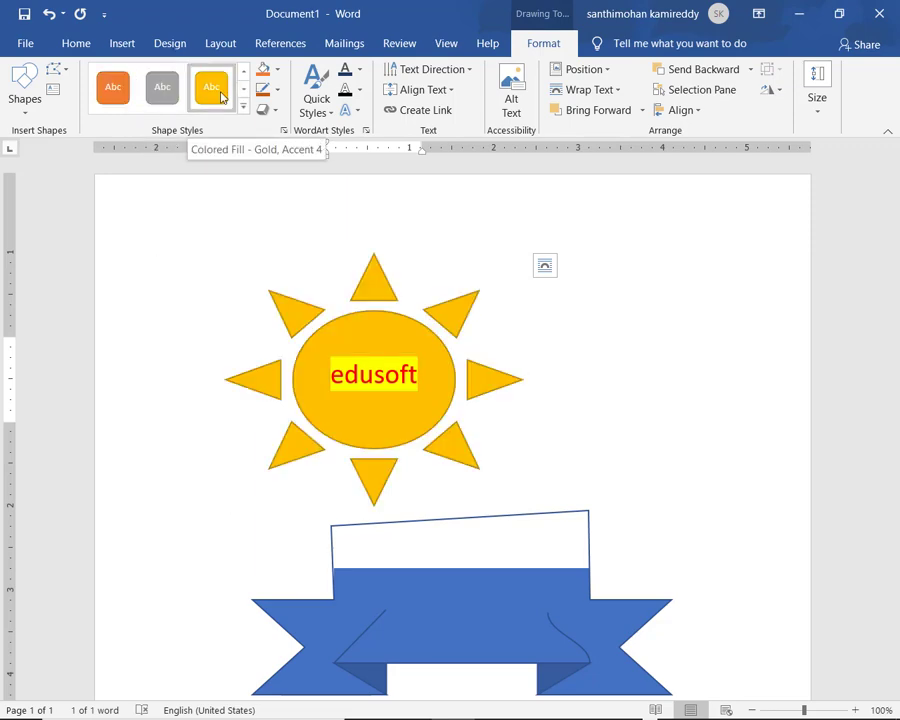
pyautogui.scroll(1, 165, 70)
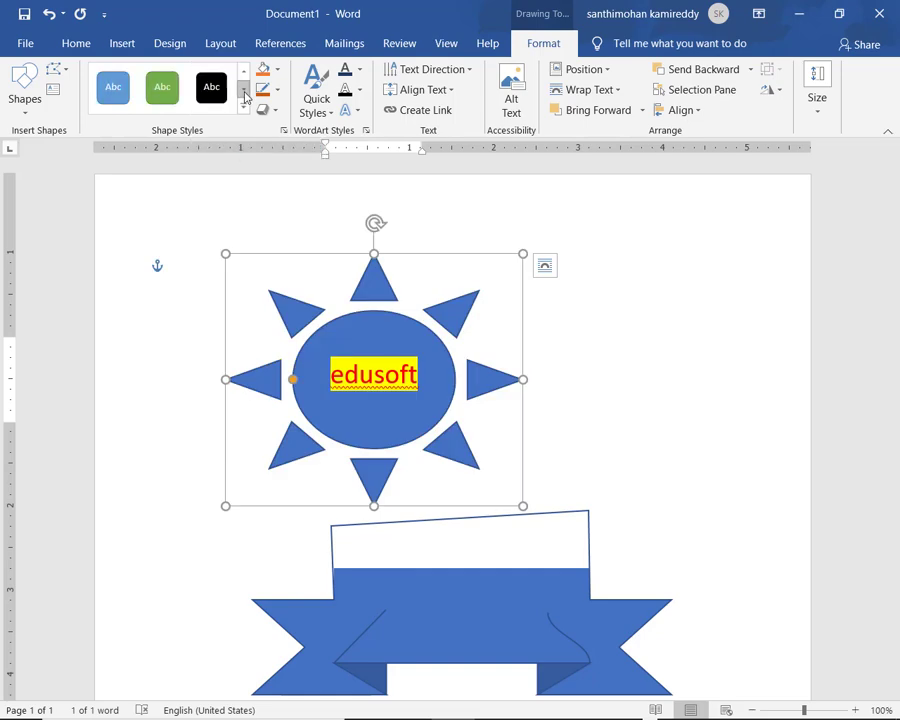
pyautogui.click(166, 95)
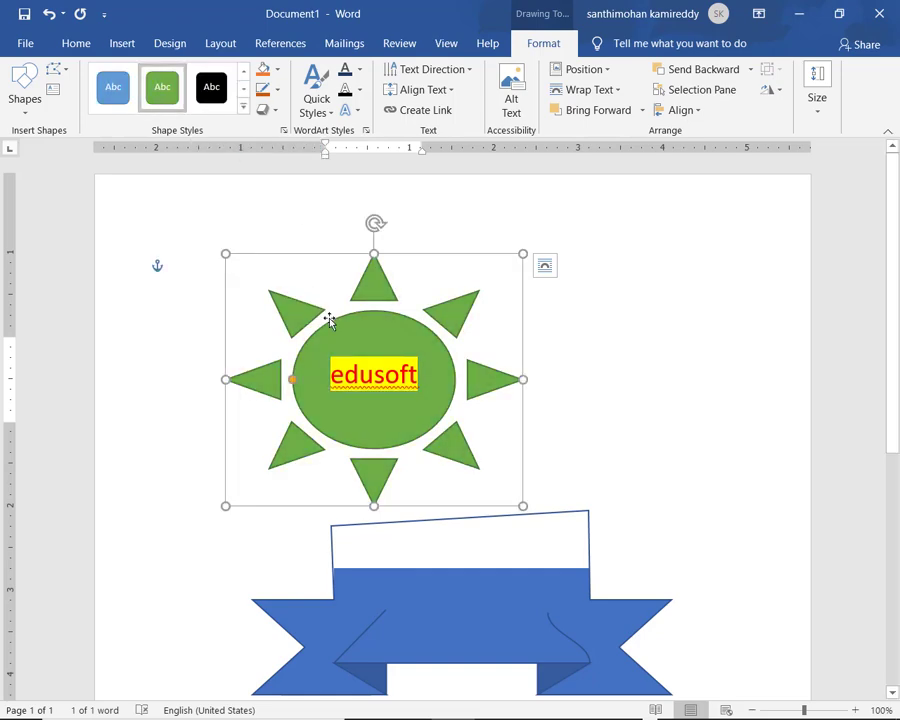
pyautogui.click(278, 75)
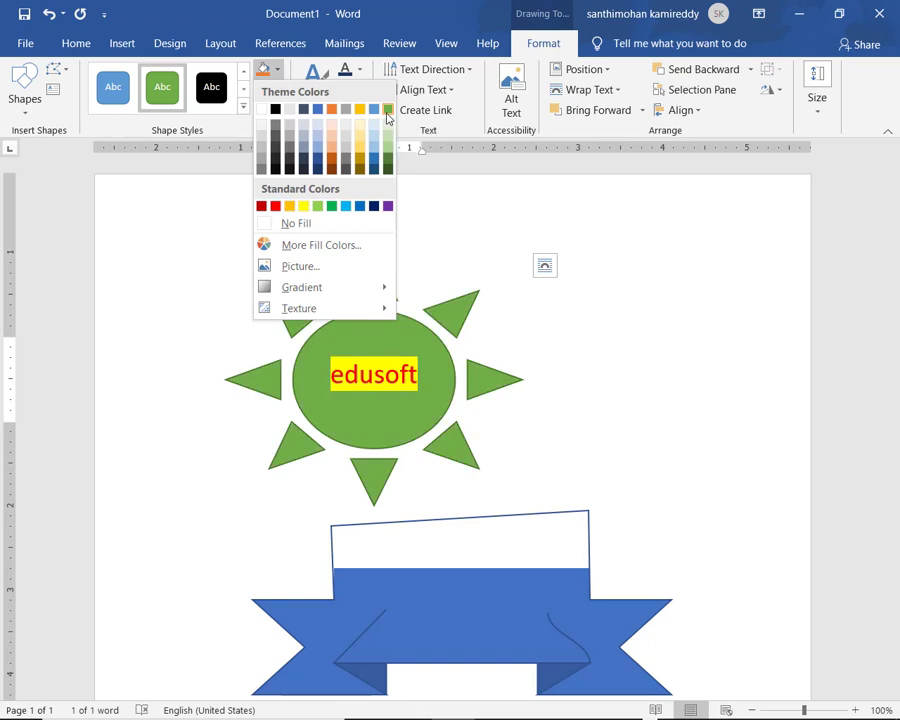
pyautogui.click(387, 112)
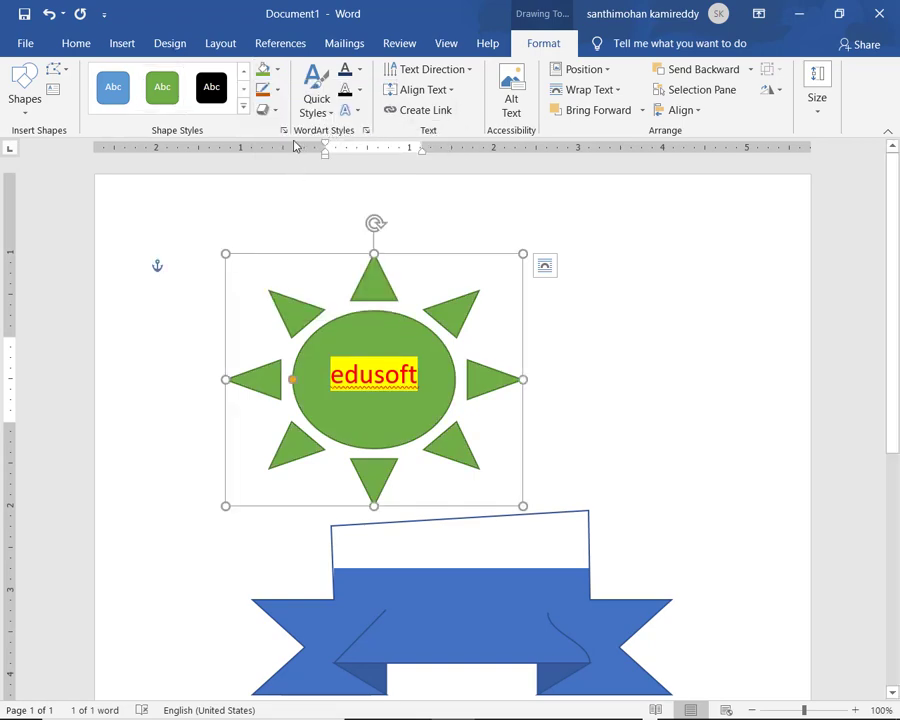
# Step: Give the sun a Blue, Accent 1, Darker 25% outline and a 3-D preset shape effect
pyautogui.click(279, 92)
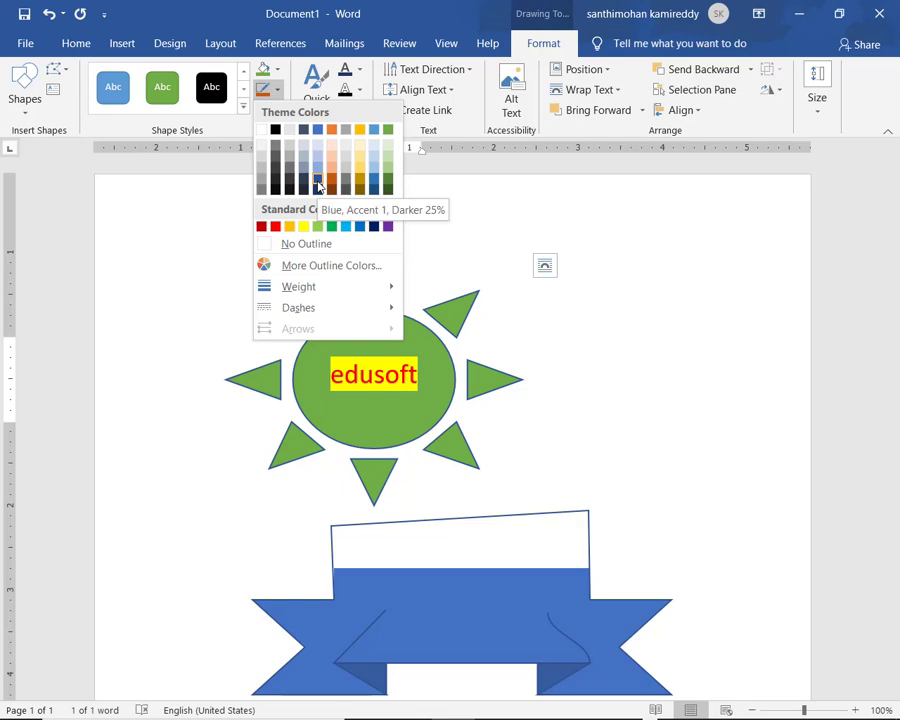
pyautogui.click(318, 182)
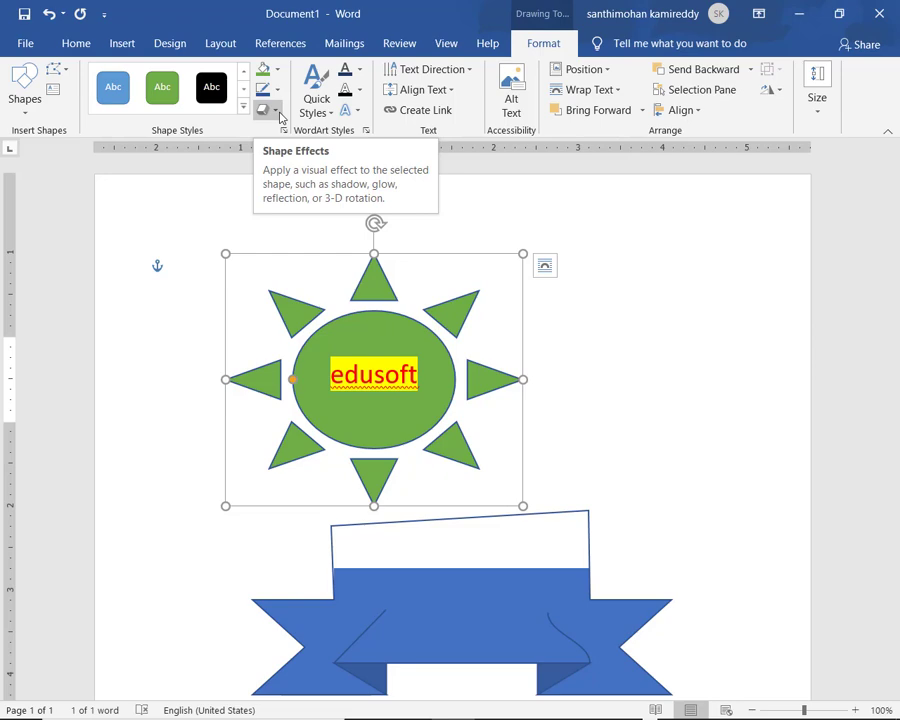
pyautogui.click(279, 112)
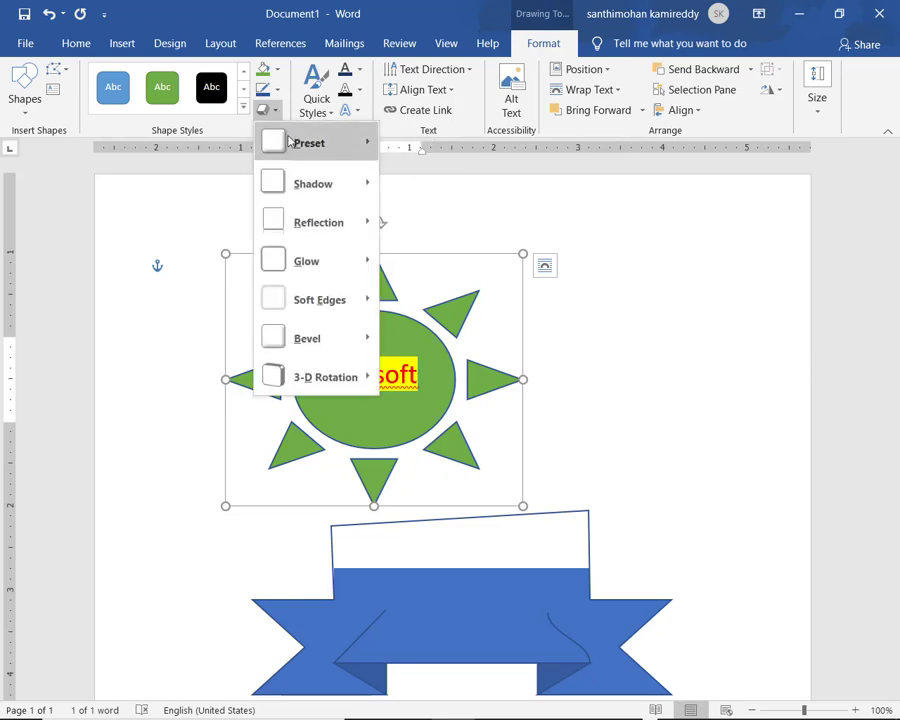
pyautogui.moveTo(305, 143)
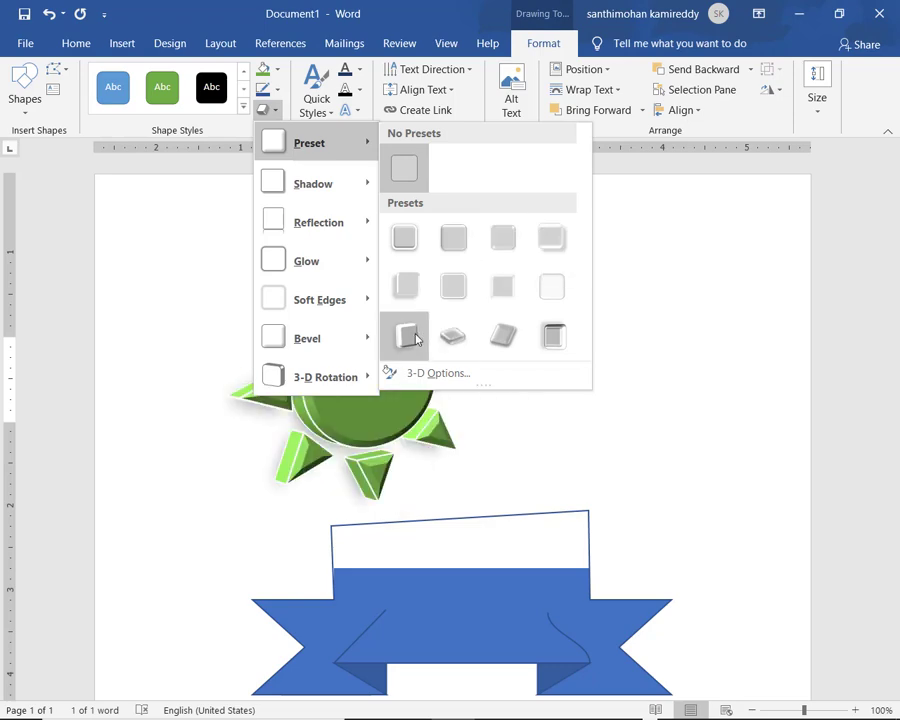
pyautogui.click(551, 341)
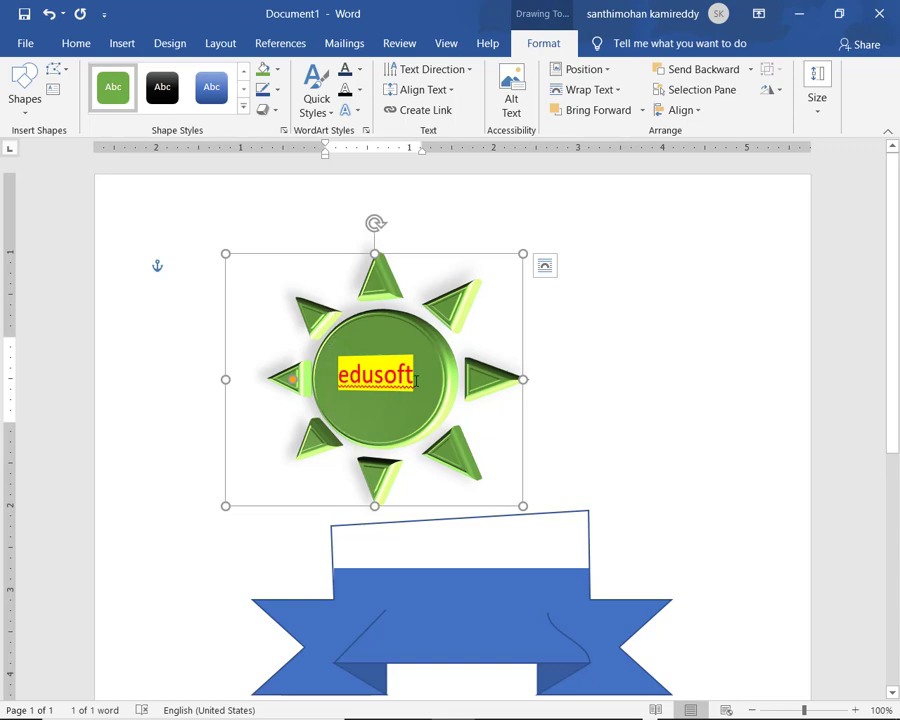
pyautogui.hotkey('ctrl', 'z')
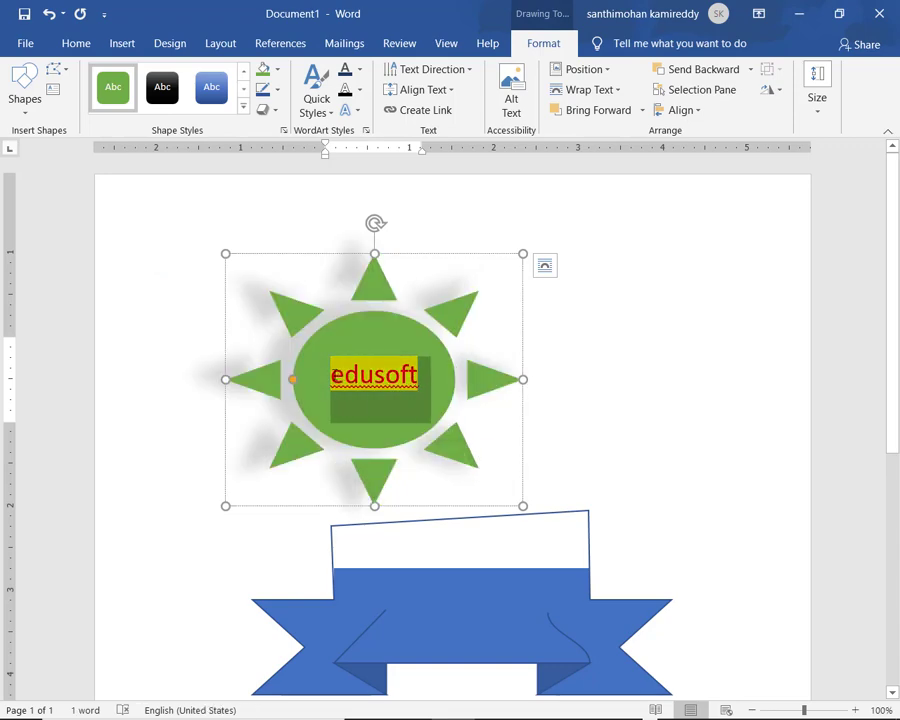
# Step: Apply the white-fill, blue-outline WordArt Quick Style to the edusoft text
pyautogui.click(333, 113)
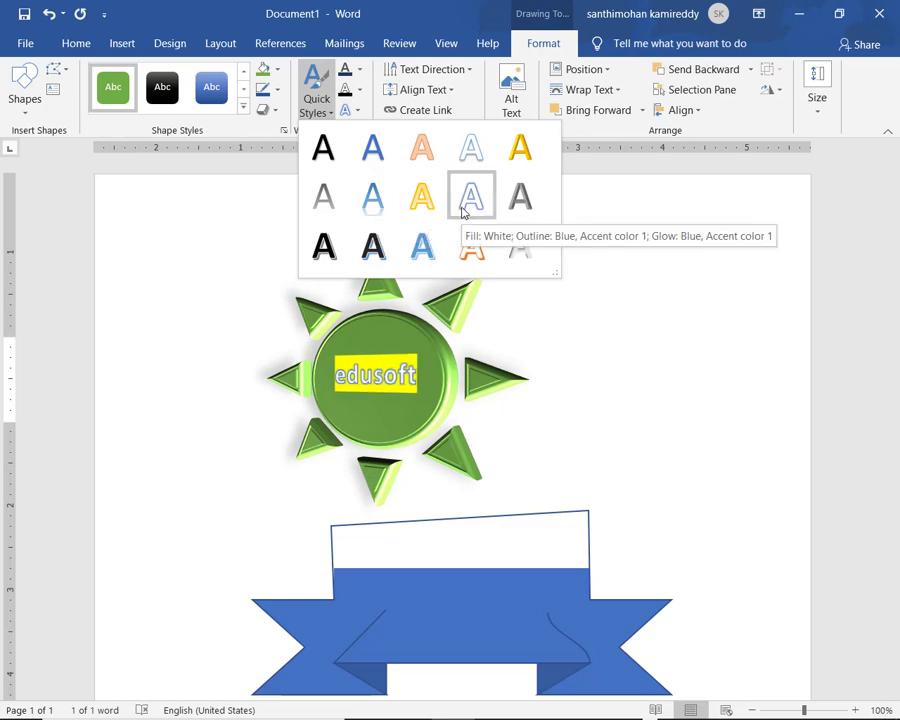
pyautogui.click(463, 210)
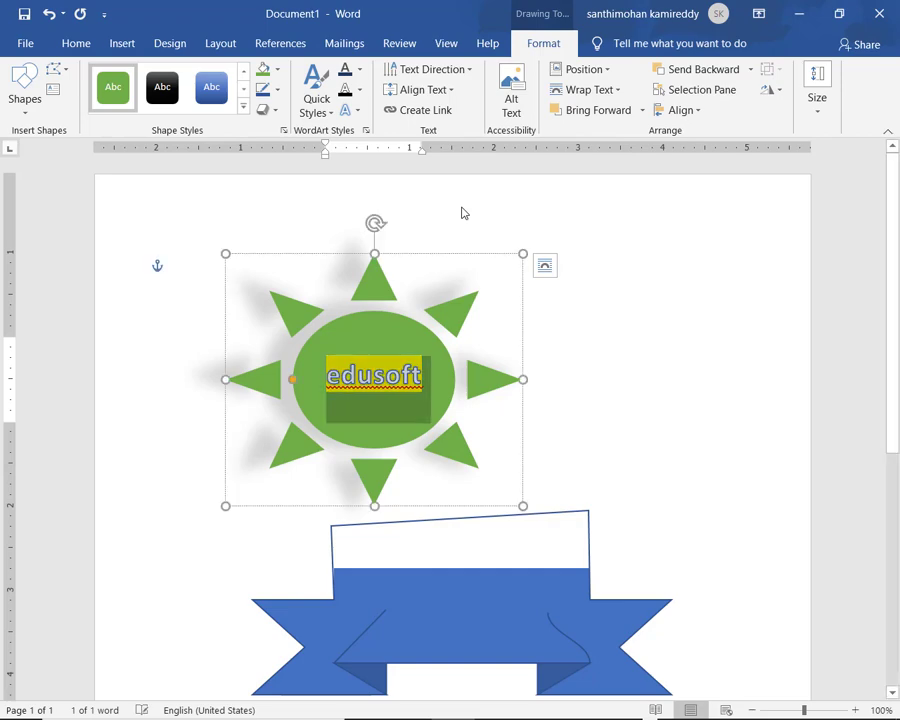
pyautogui.click(398, 344)
# Step: Give the edusoft word a bevel text effect
pyautogui.doubleClick(420, 373)
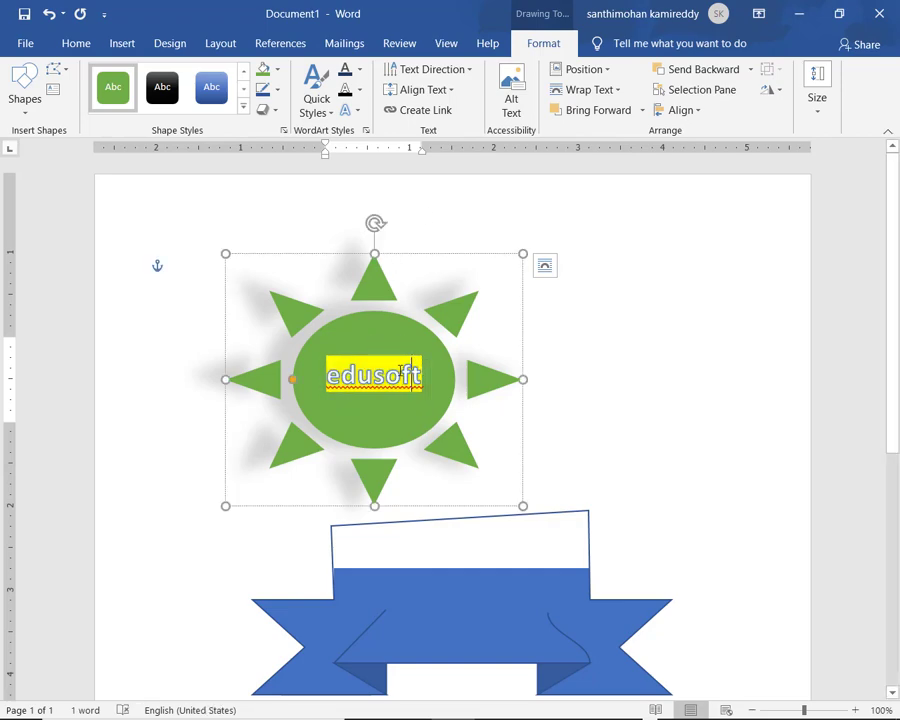
pyautogui.click(350, 112)
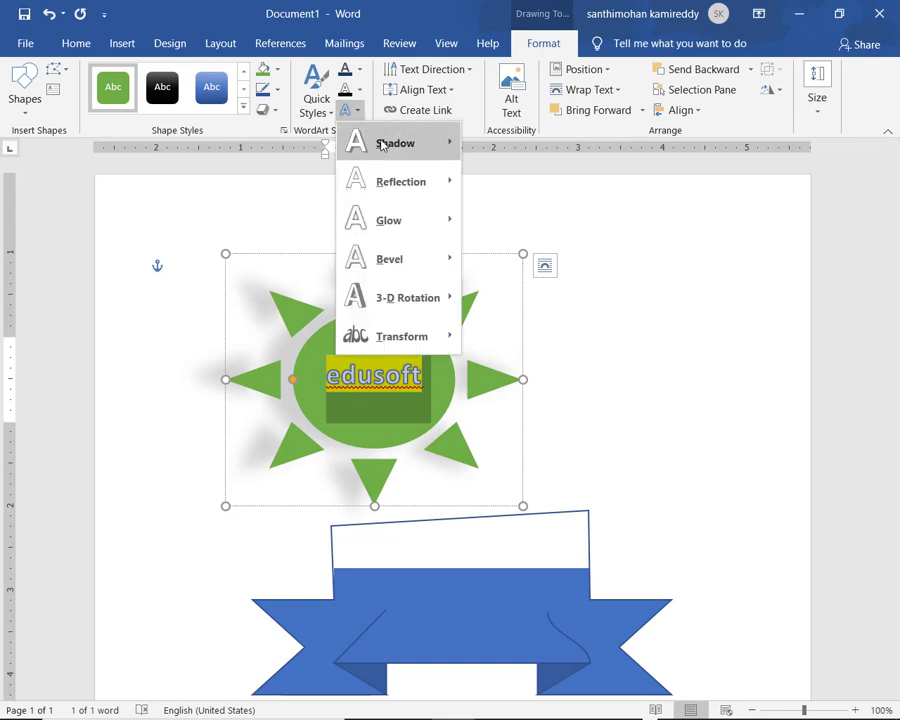
pyautogui.moveTo(381, 144)
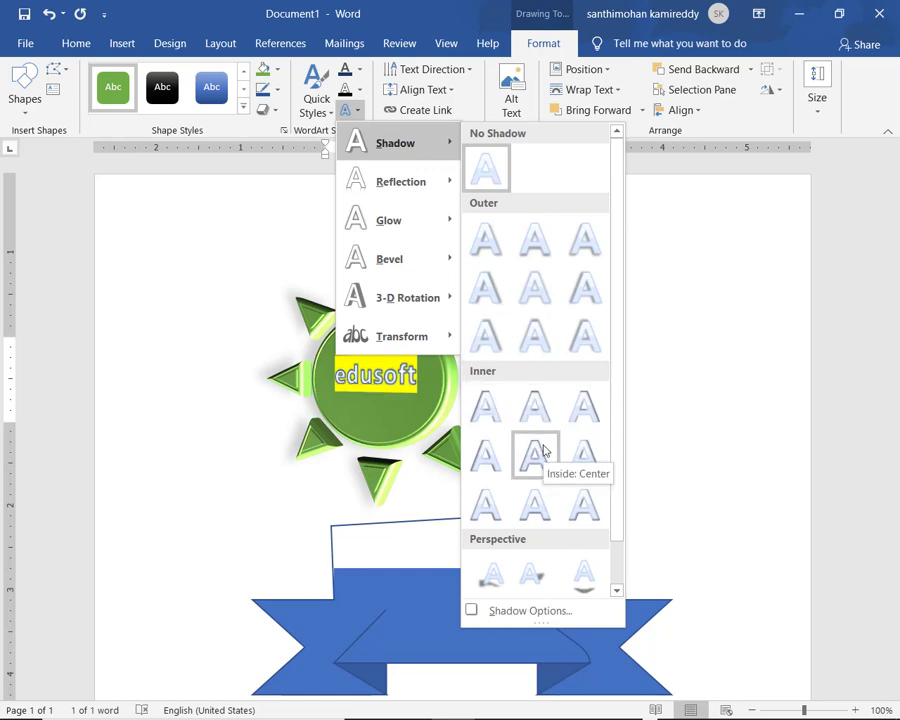
pyautogui.moveTo(428, 261)
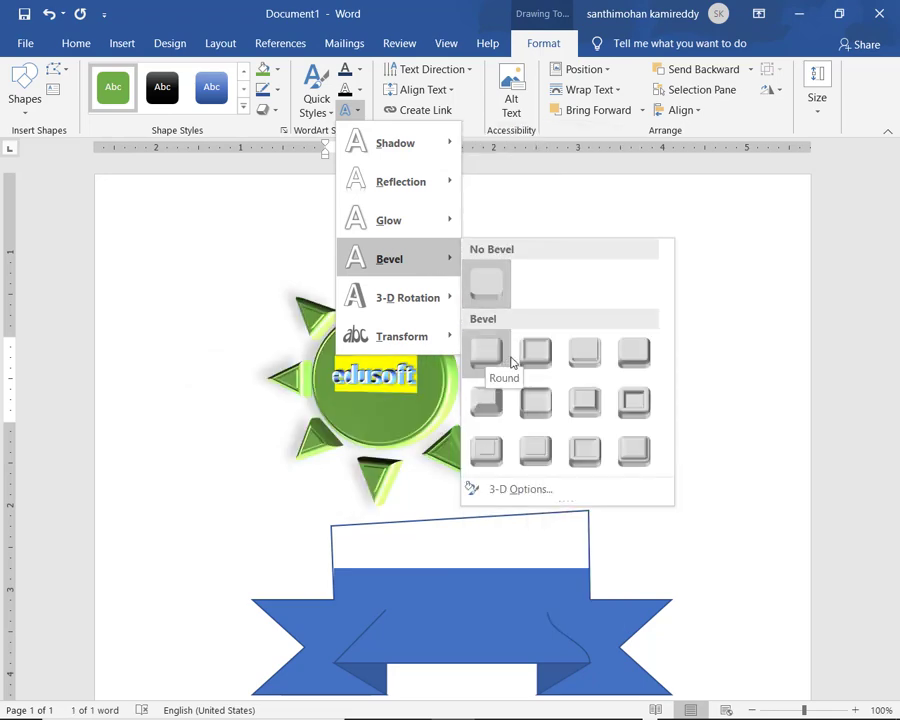
pyautogui.click(527, 360)
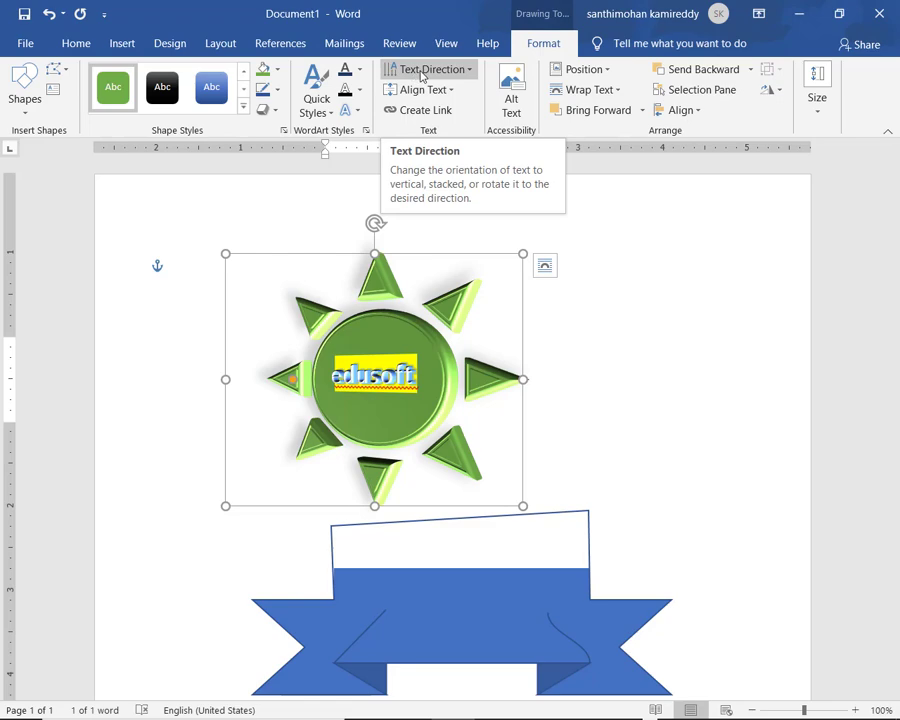
# Step: Set the edusoft text direction to Rotate all text 270° and align it Right
pyautogui.click(470, 70)
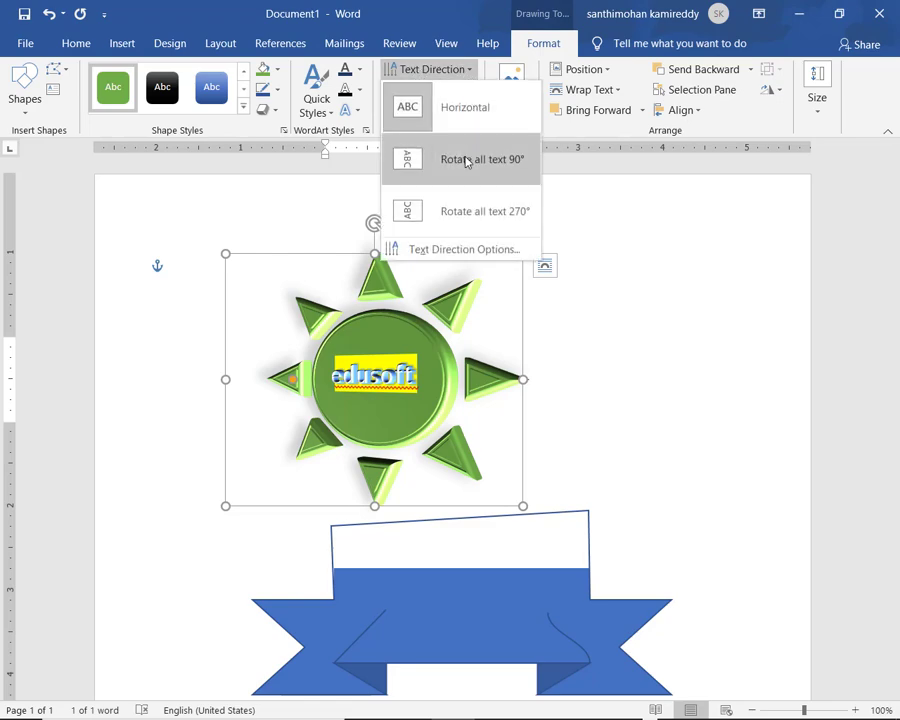
pyautogui.click(457, 214)
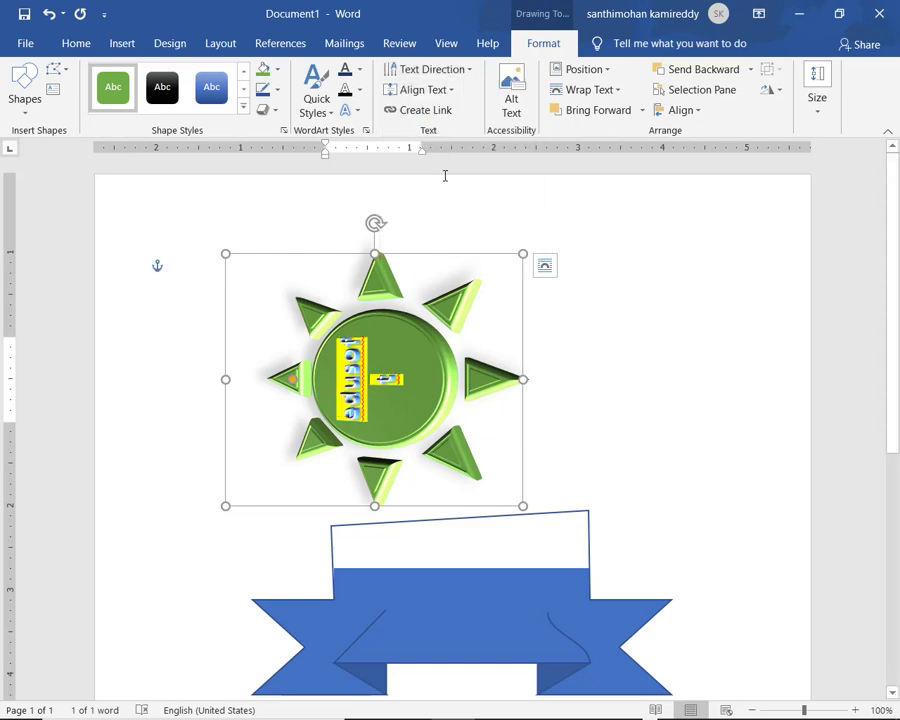
pyautogui.click(455, 91)
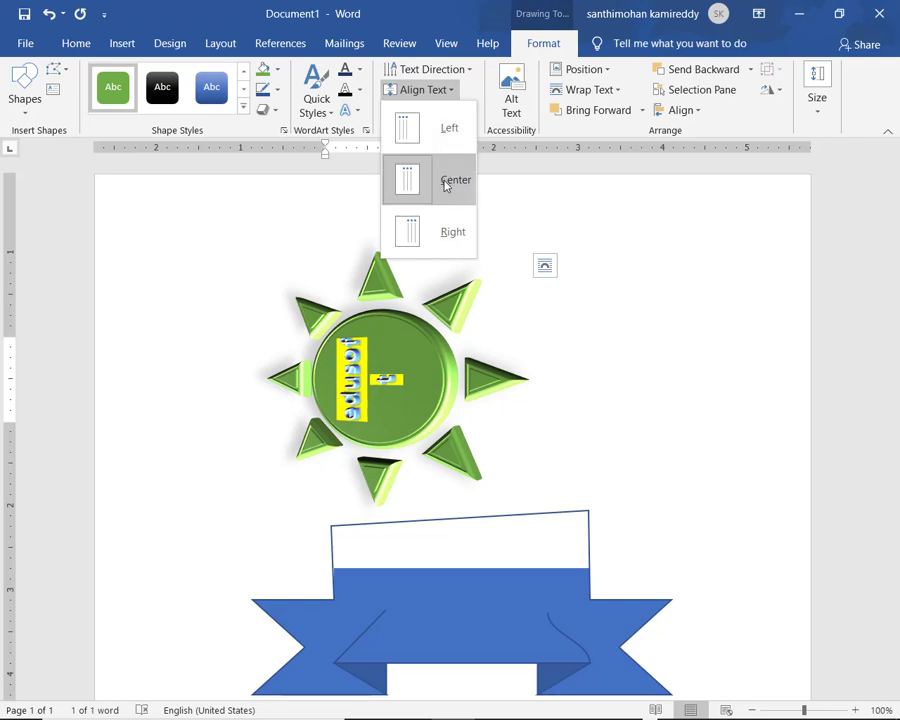
pyautogui.click(446, 234)
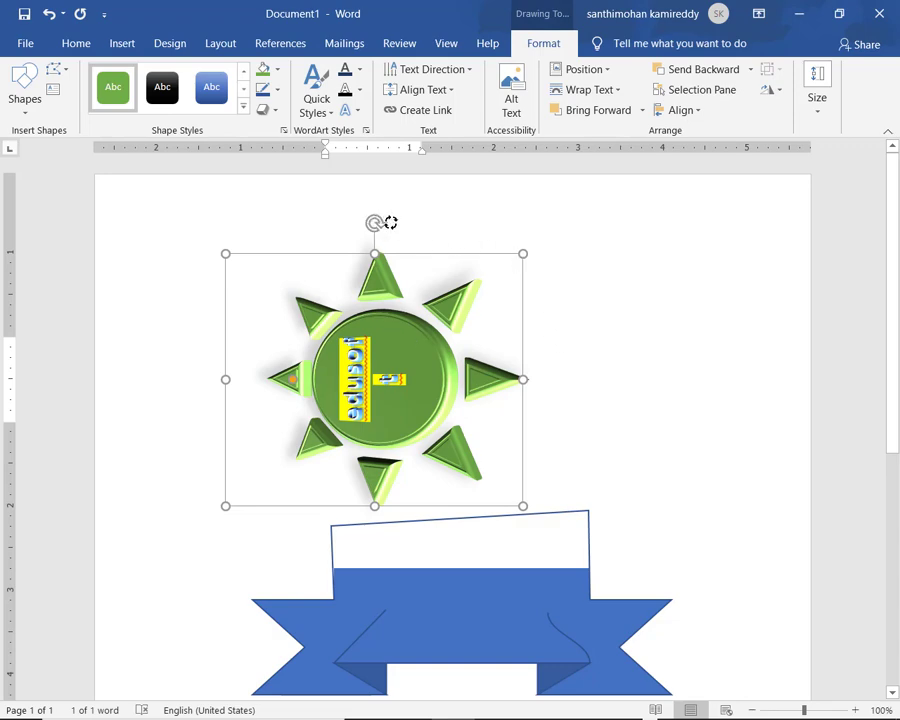
# Step: Rotate the sun clockwise, drag it onto the blue ribbon, and send it behind the ribbon
pyautogui.moveTo(374, 223)
pyautogui.mouseDown()
pyautogui.moveTo(460, 370)
pyautogui.moveTo(454, 380)
pyautogui.mouseUp()
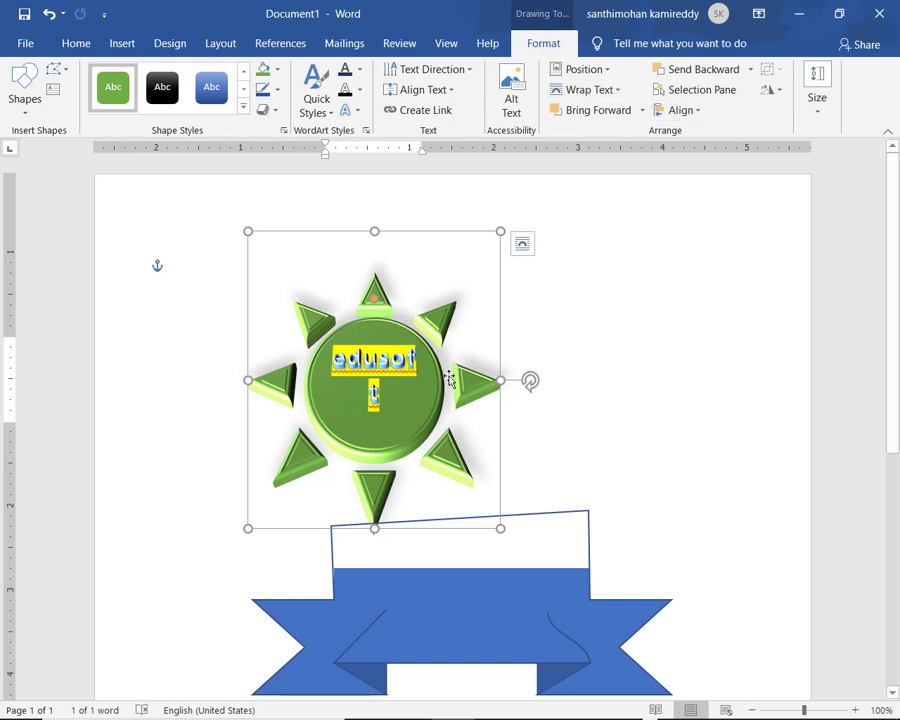
pyautogui.moveTo(436, 380); pyautogui.dragTo(522, 546)
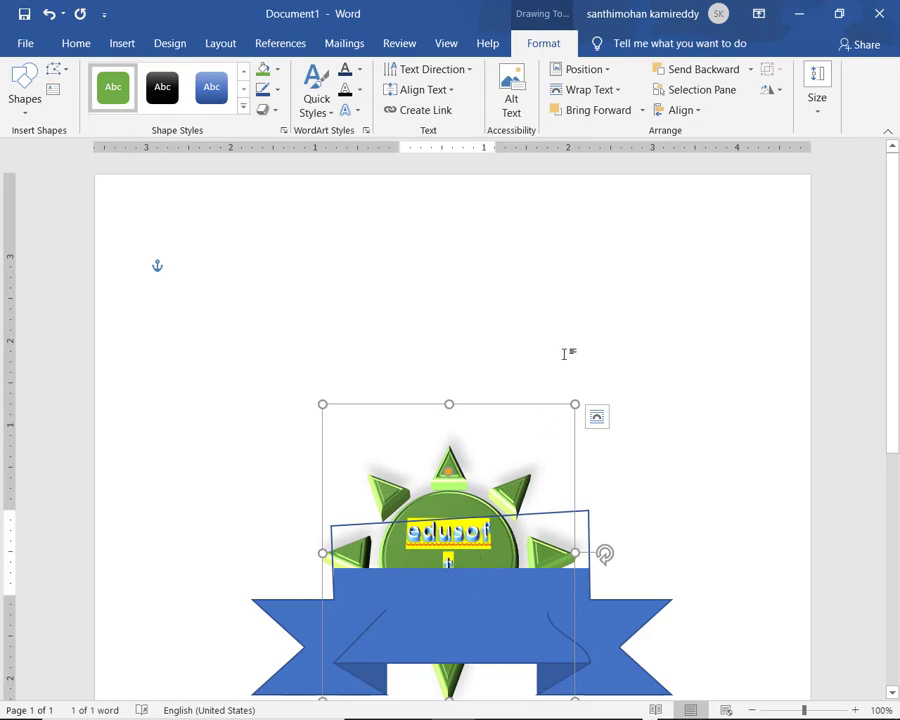
pyautogui.click(617, 116)
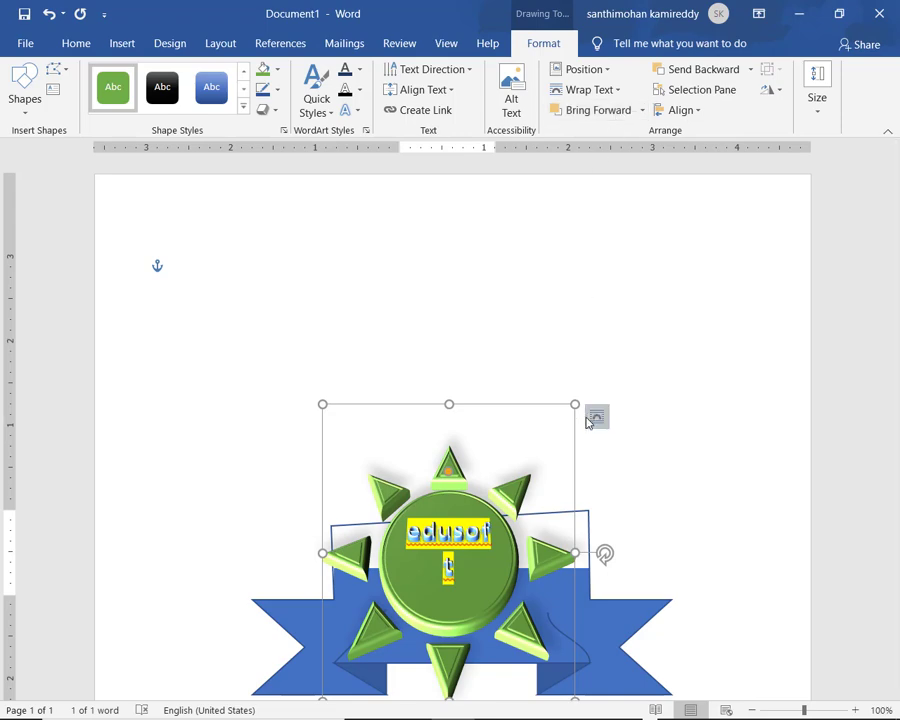
pyautogui.click(696, 68)
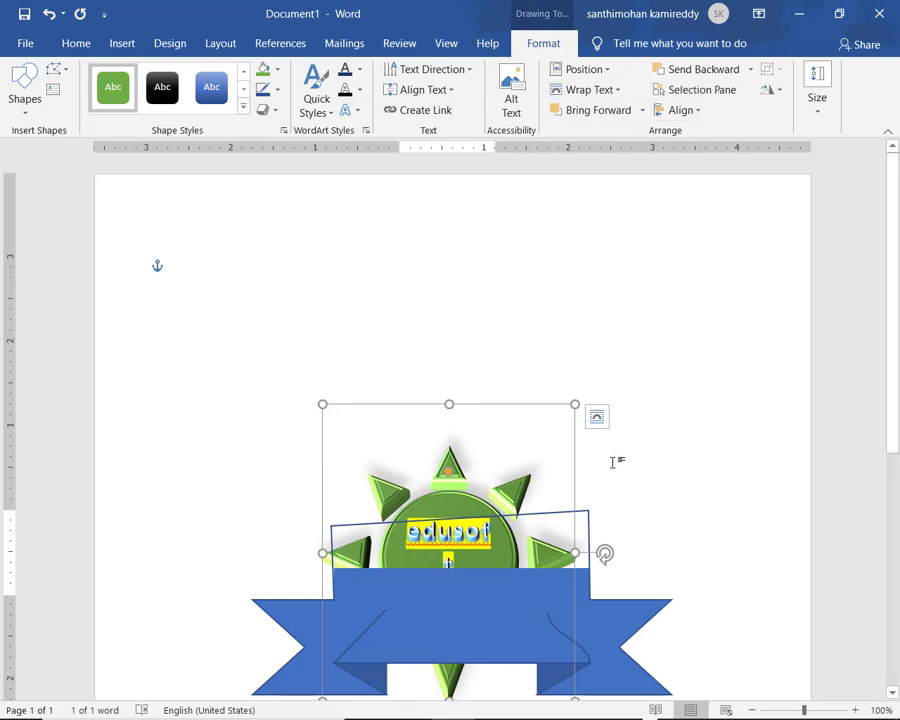
# Step: Reselect the sun shape and return to its drawing formatting commands
pyautogui.click(490, 495)
pyautogui.click(508, 490)
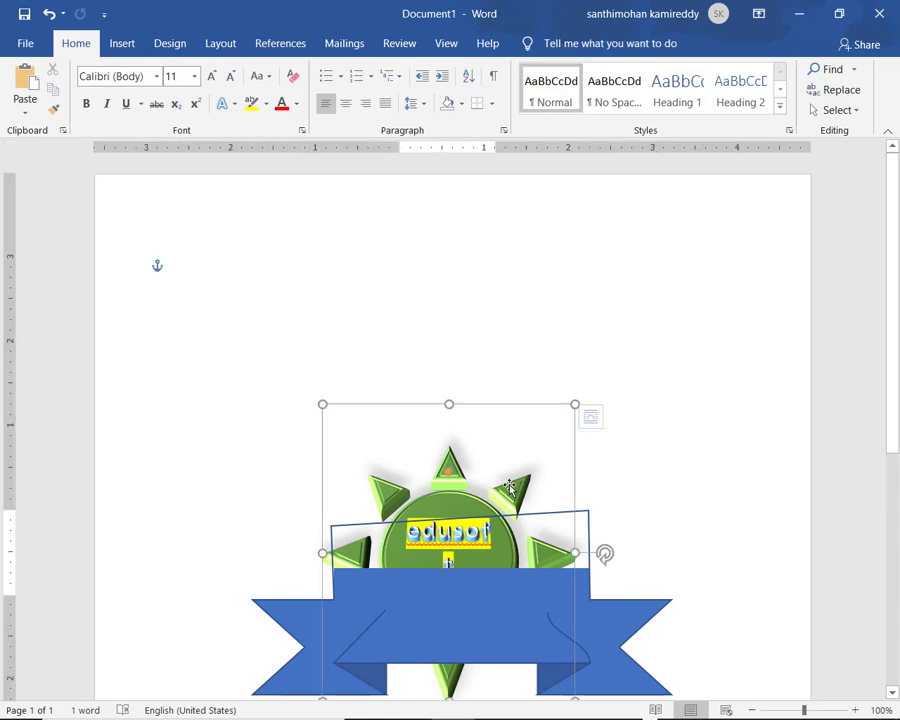
pyautogui.click(125, 46)
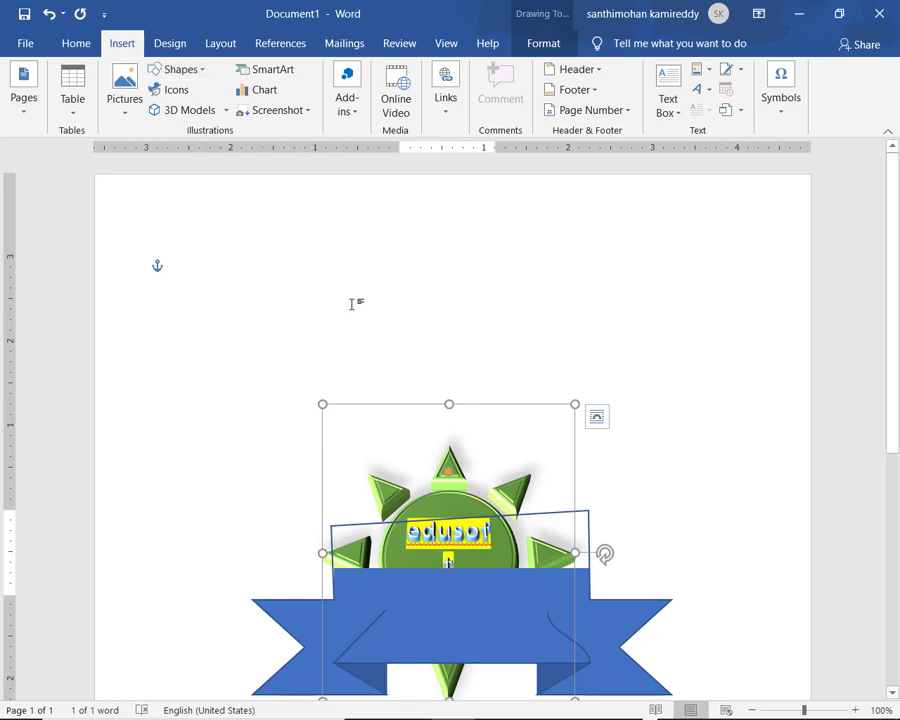
pyautogui.click(544, 46)
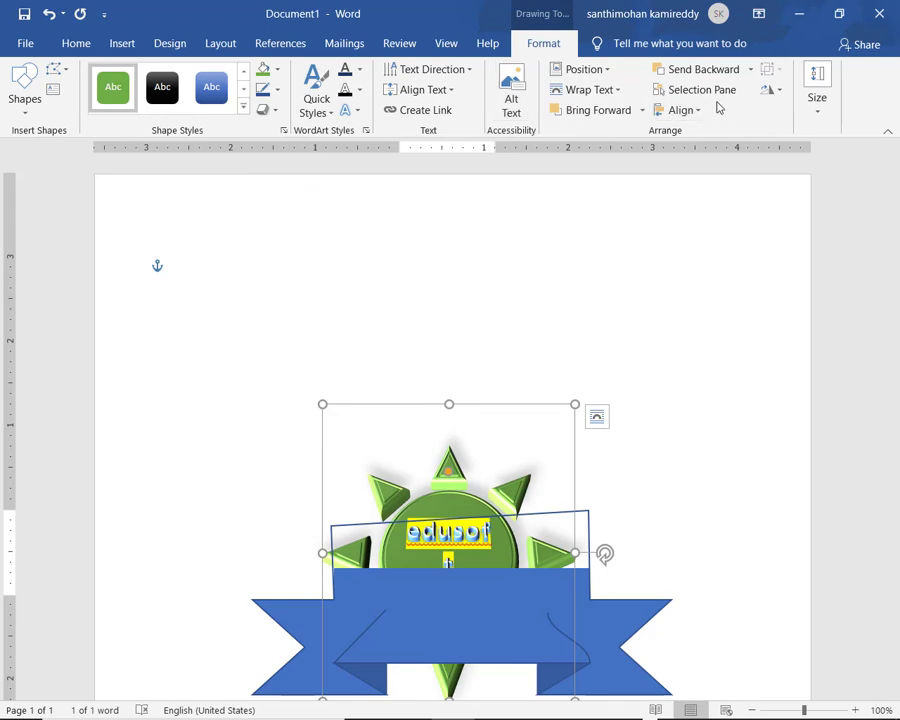